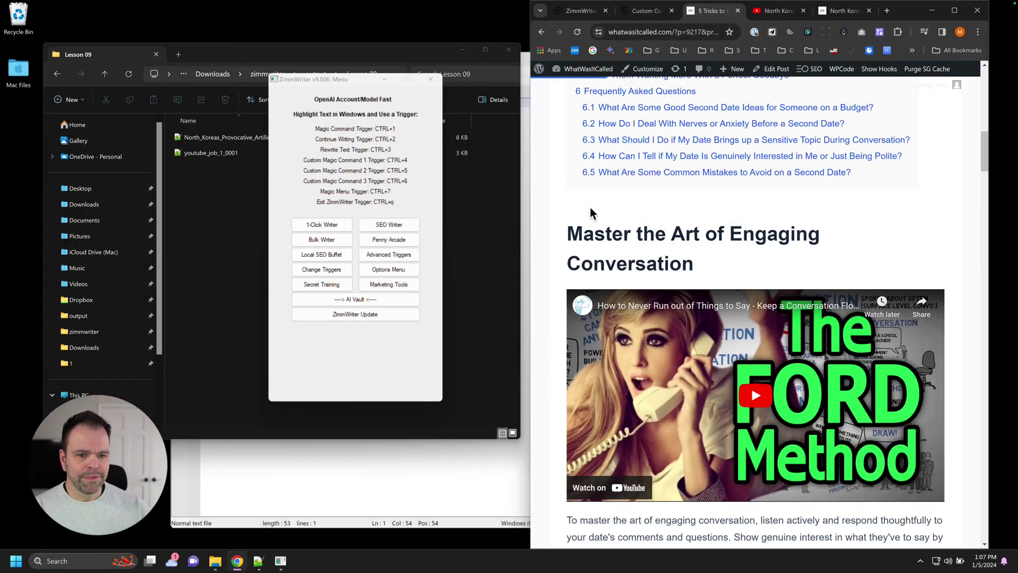
Scroll through the published article and highlight the 'Master the Art of Engaging Conversation' heading.
{"action": "scroll", "coordinate": [930, 234], "scroll_direction": "up", "scroll_amount": 15}
{"action": "scroll", "coordinate": [845, 304], "scroll_direction": "down", "scroll_amount": 2}
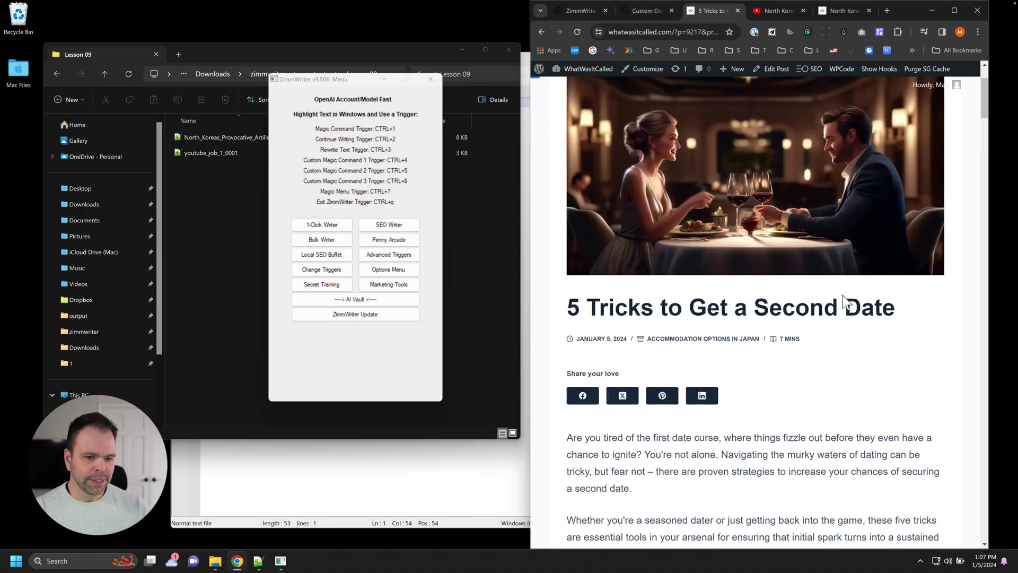
{"action": "scroll", "coordinate": [758, 365], "scroll_direction": "down", "scroll_amount": 5}
{"action": "scroll", "coordinate": [759, 366], "scroll_direction": "down", "scroll_amount": 6}
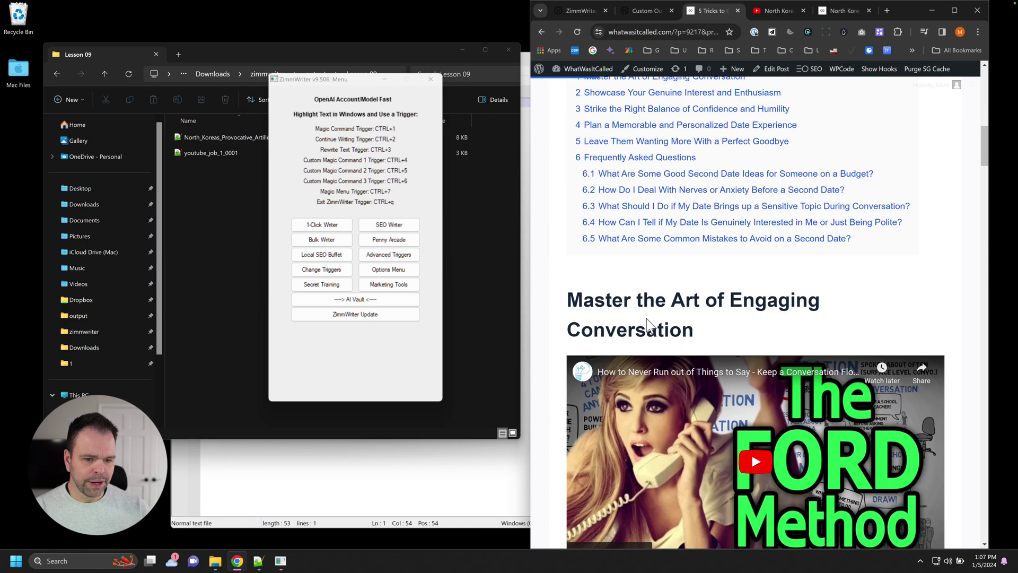
{"action": "left_click_drag", "start_coordinate": [572, 300], "coordinate": [704, 330]}
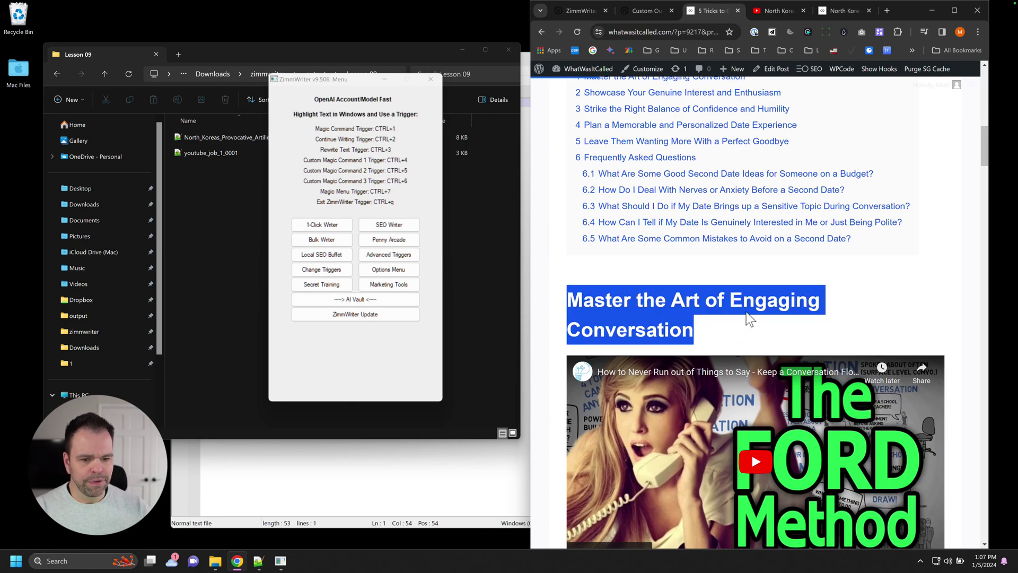
{"action": "scroll", "coordinate": [772, 313], "scroll_direction": "down", "scroll_amount": 1}
{"action": "scroll", "coordinate": [771, 313], "scroll_direction": "down", "scroll_amount": 2}
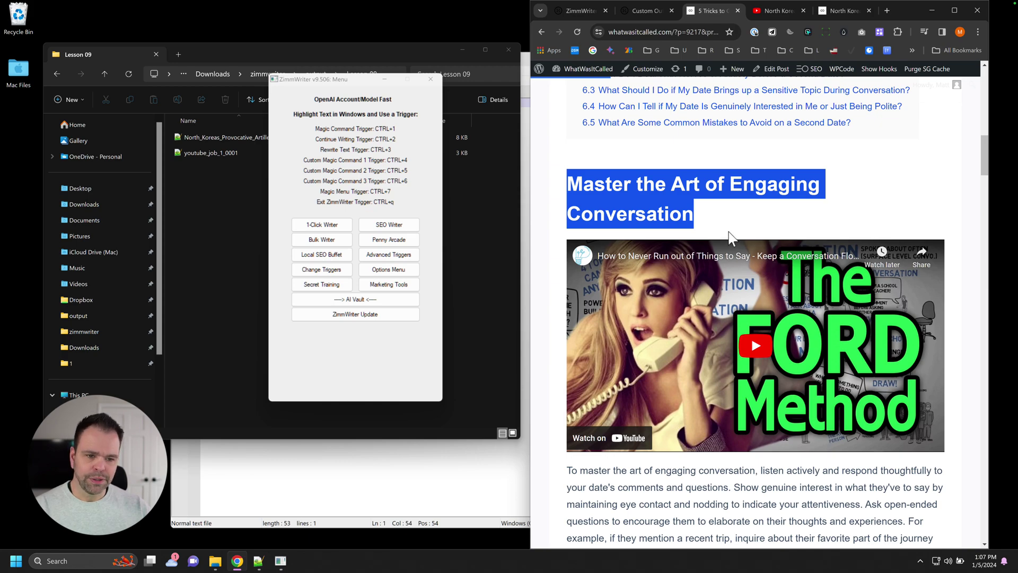
{"action": "scroll", "coordinate": [729, 238], "scroll_direction": "up", "scroll_amount": 15}
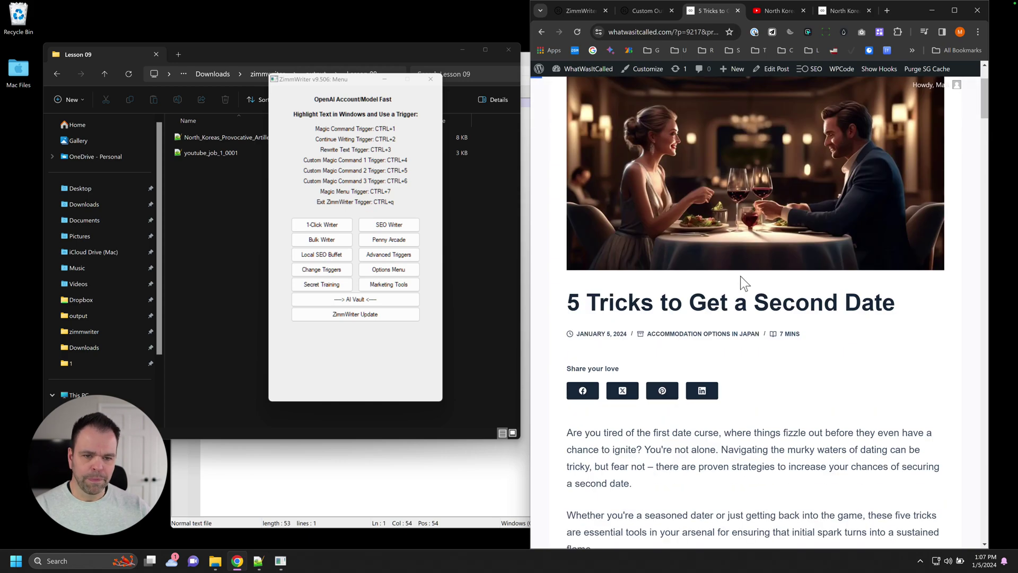
Open the Bulk Writer's YouTube video settings and set videos per article to 1.
{"action": "left_click", "coordinate": [322, 239]}
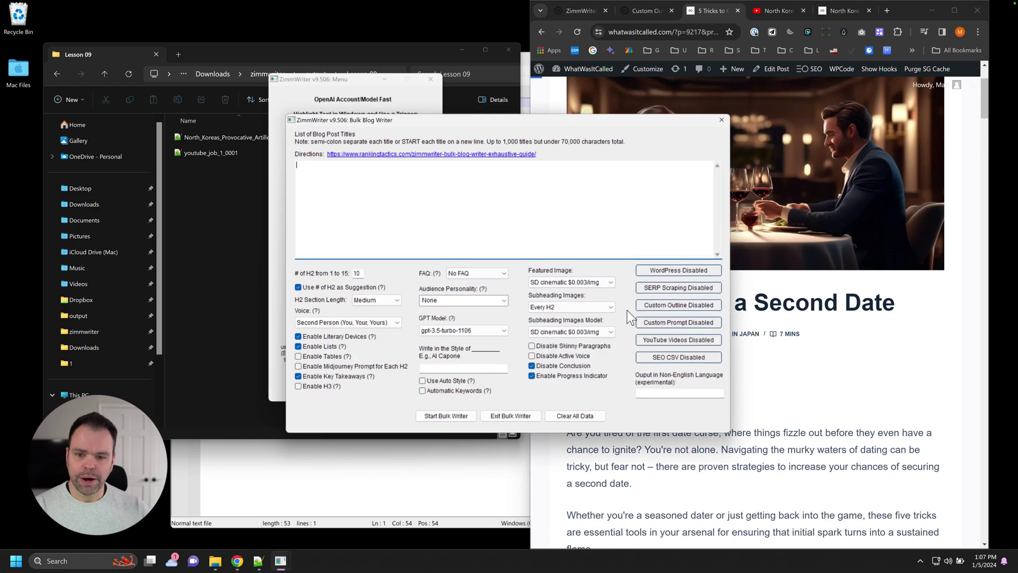
{"action": "left_click", "coordinate": [695, 341]}
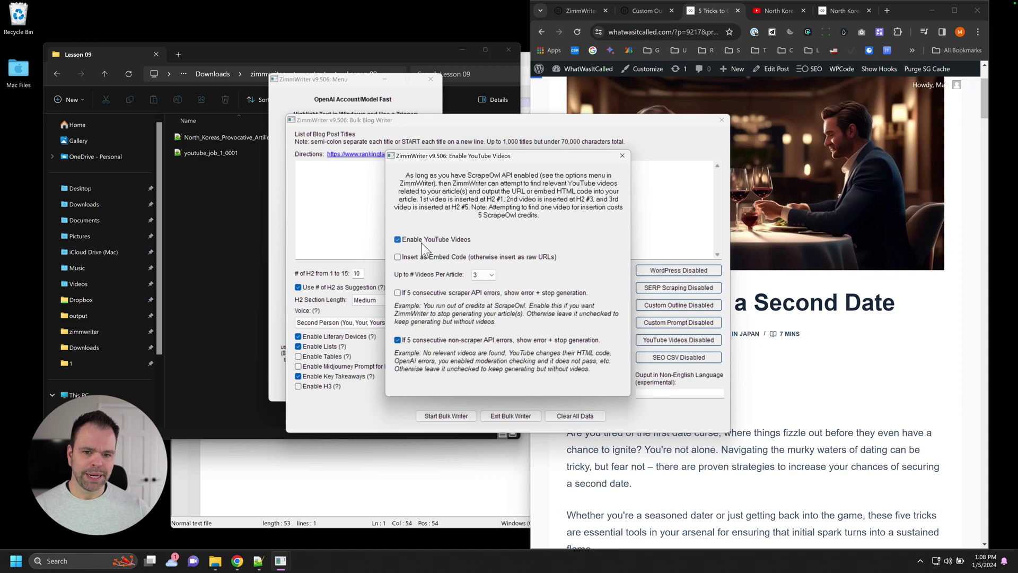
{"action": "left_click", "coordinate": [484, 275]}
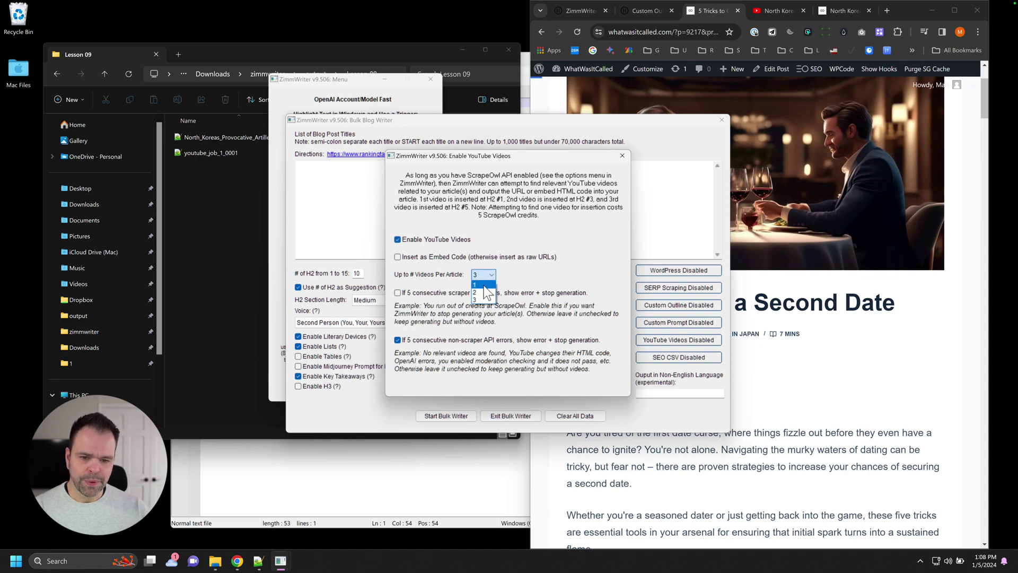
{"action": "left_click", "coordinate": [484, 285]}
{"action": "left_click", "coordinate": [812, 352]}
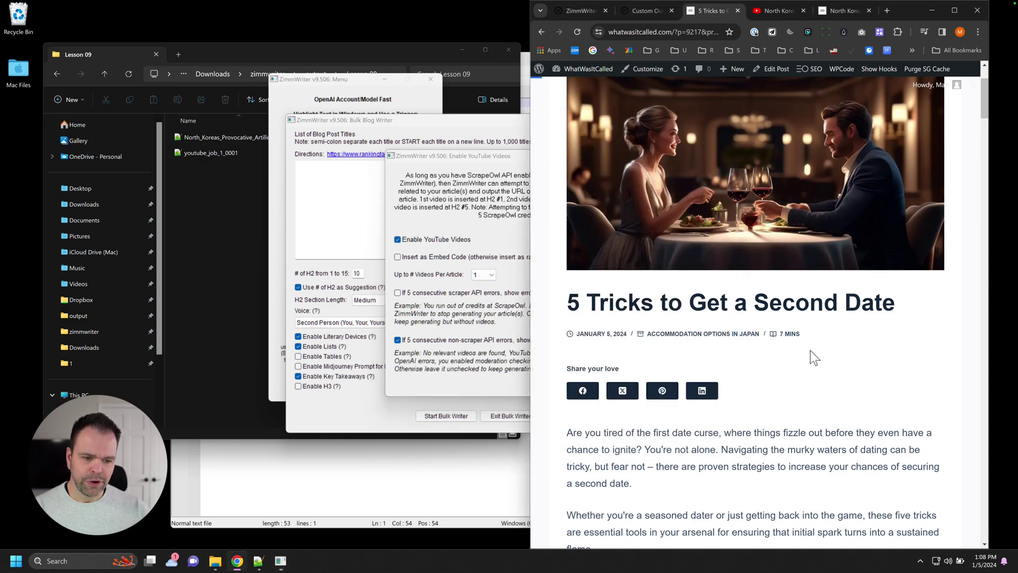
{"action": "scroll", "coordinate": [814, 358], "scroll_direction": "down", "scroll_amount": 6}
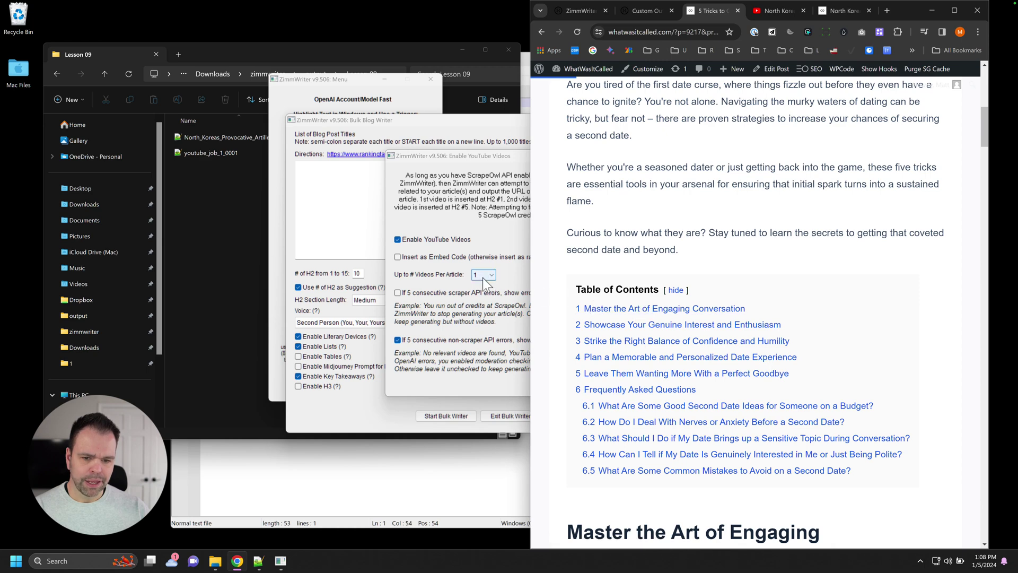
Raise videos per article to 2, then 3, and close the YouTube settings with videos enabled.
{"action": "left_click", "coordinate": [485, 275]}
{"action": "left_click", "coordinate": [484, 292]}
{"action": "left_click", "coordinate": [813, 286]}
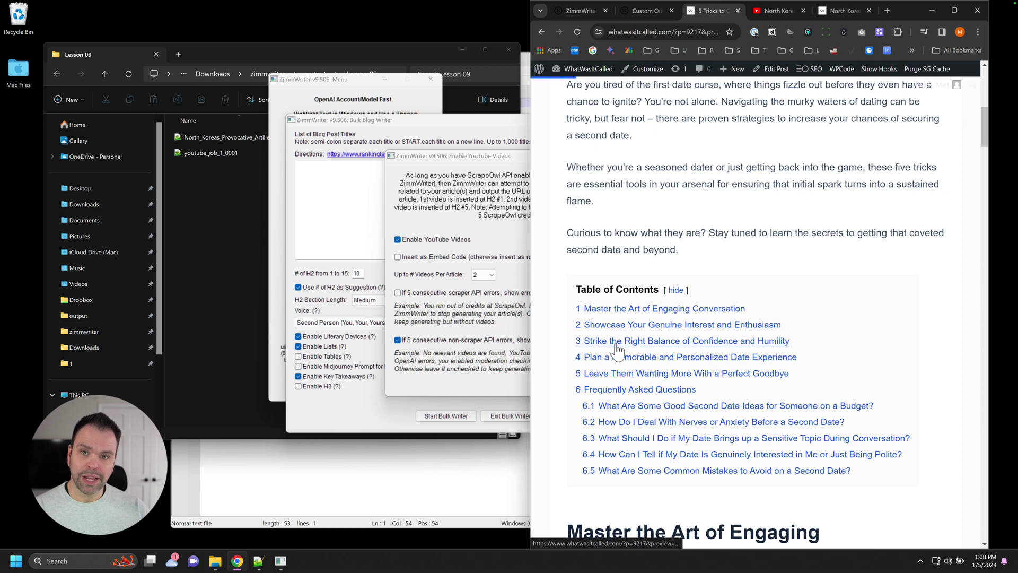
{"action": "left_click", "coordinate": [484, 275]}
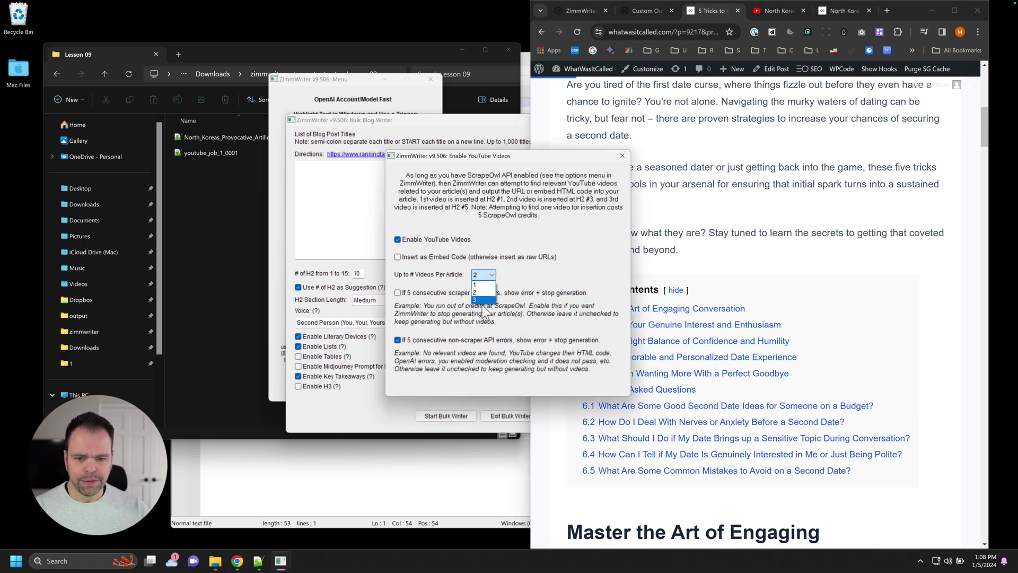
{"action": "left_click", "coordinate": [482, 300]}
{"action": "left_click", "coordinate": [868, 273]}
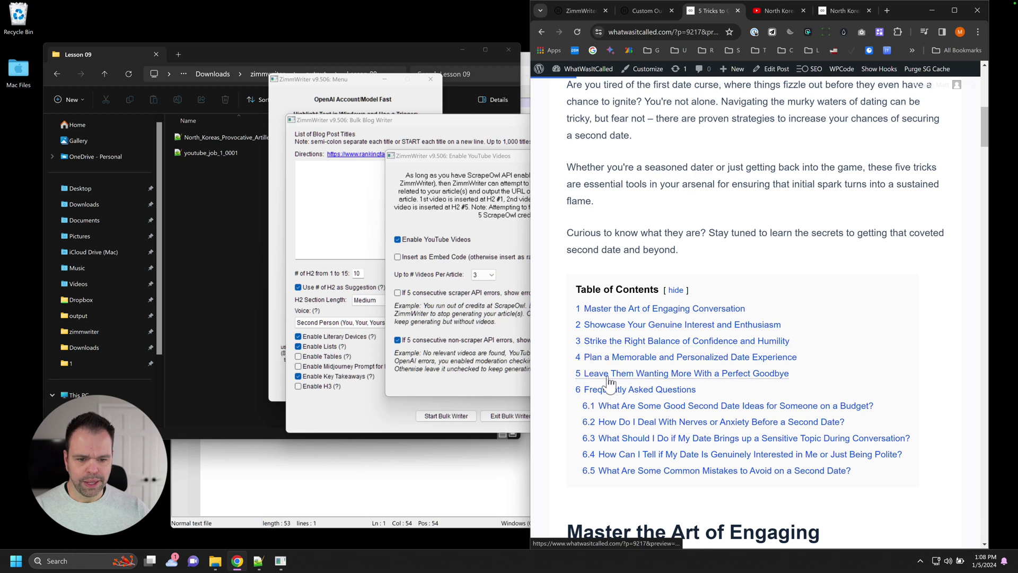
{"action": "left_click", "coordinate": [508, 247]}
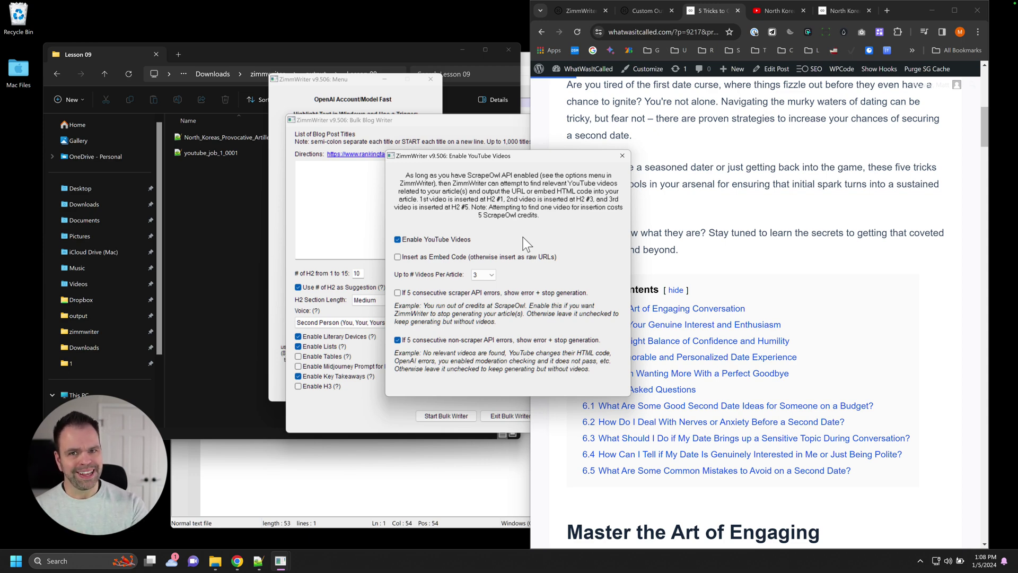
{"action": "left_click", "coordinate": [622, 156]}
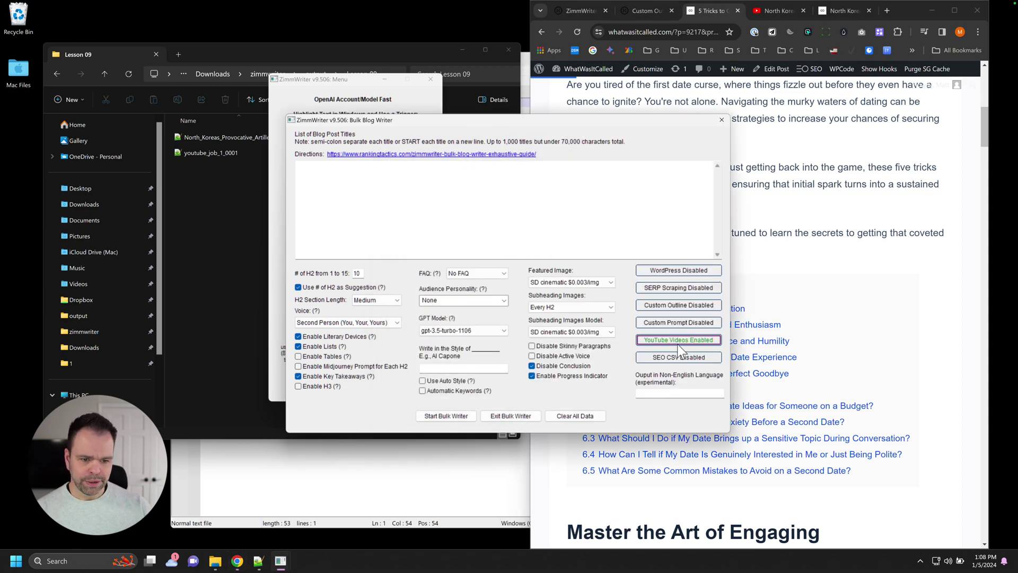
Close Bulk Writer, check the Penny Arcade writer's YouTube video settings, then close Penny Arcade.
{"action": "left_click", "coordinate": [721, 120]}
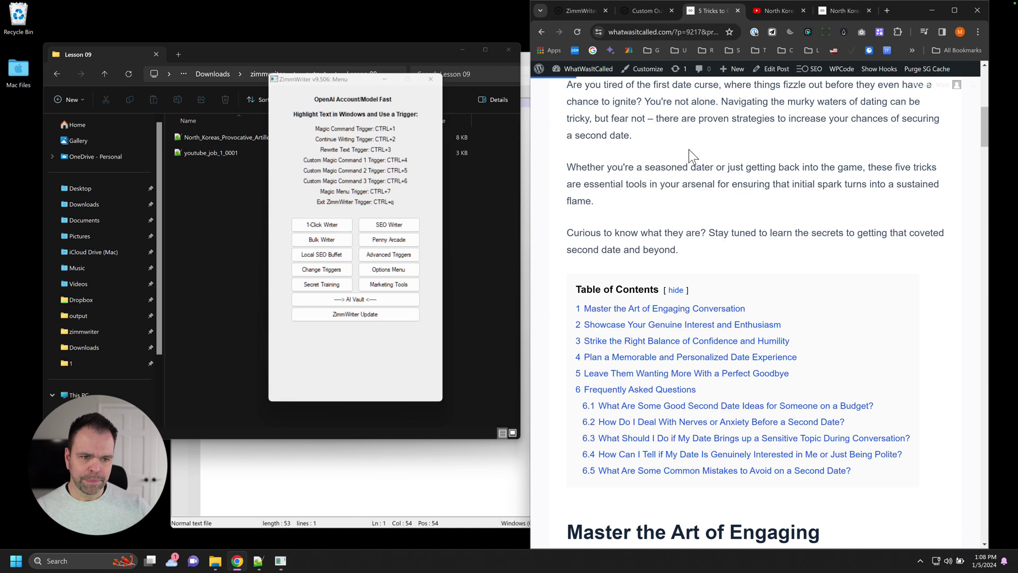
{"action": "left_click", "coordinate": [398, 241]}
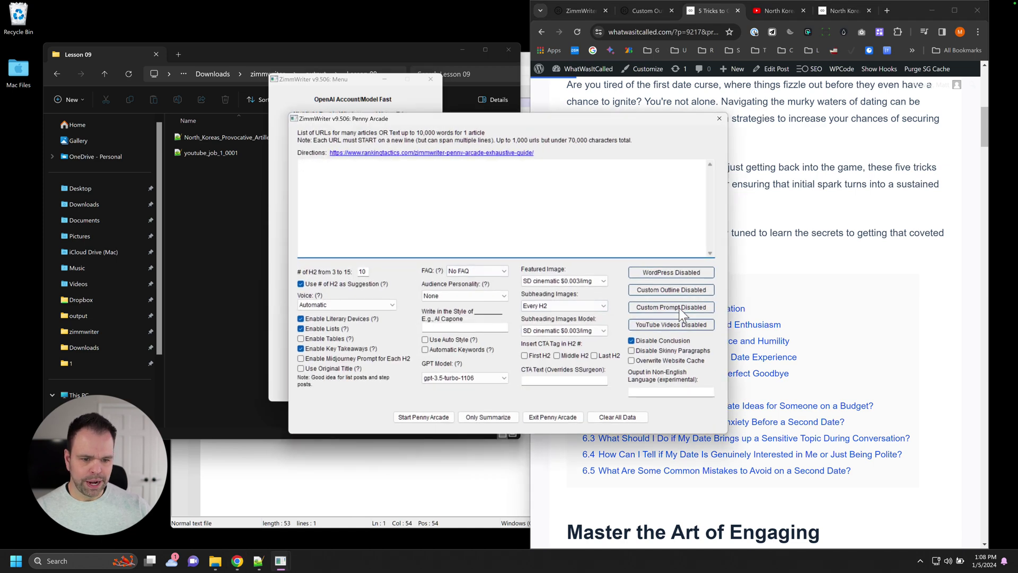
{"action": "left_click", "coordinate": [671, 324]}
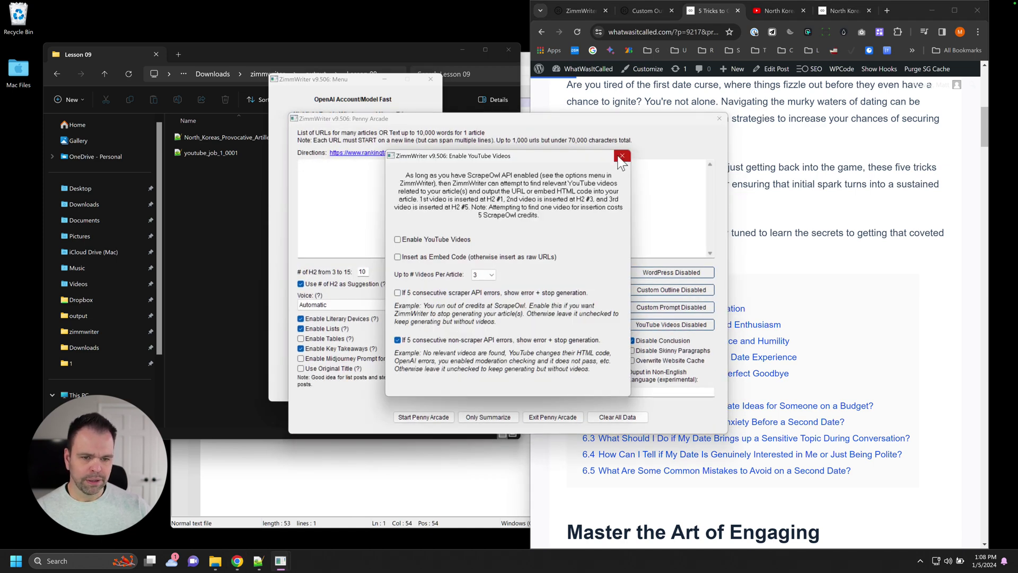
{"action": "left_click", "coordinate": [620, 156]}
{"action": "left_click", "coordinate": [719, 118]}
Open the SEO Blog Writer, scroll down its options, and close it.
{"action": "left_click", "coordinate": [403, 225]}
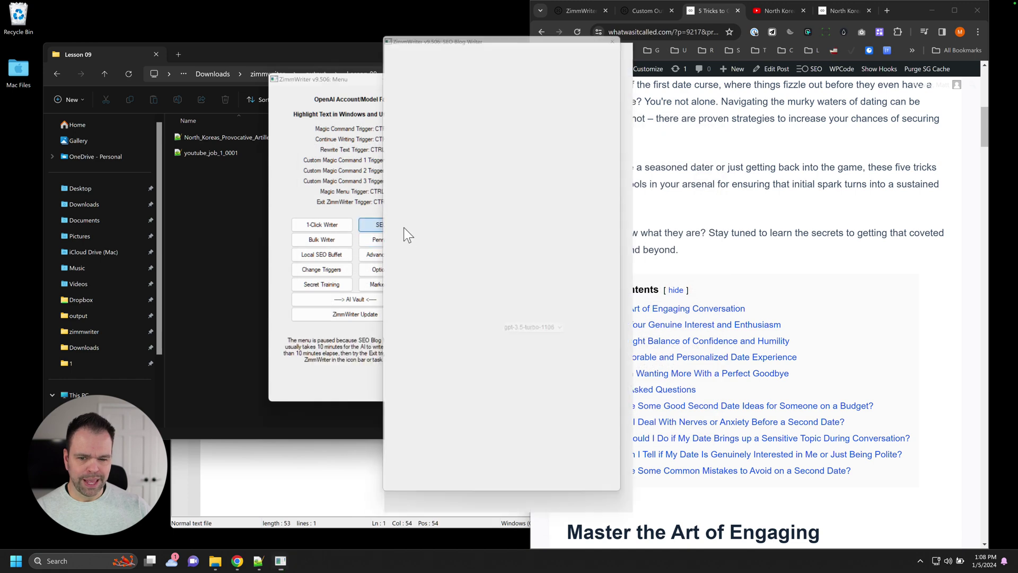
{"action": "scroll", "coordinate": [575, 362], "scroll_direction": "down", "scroll_amount": 10}
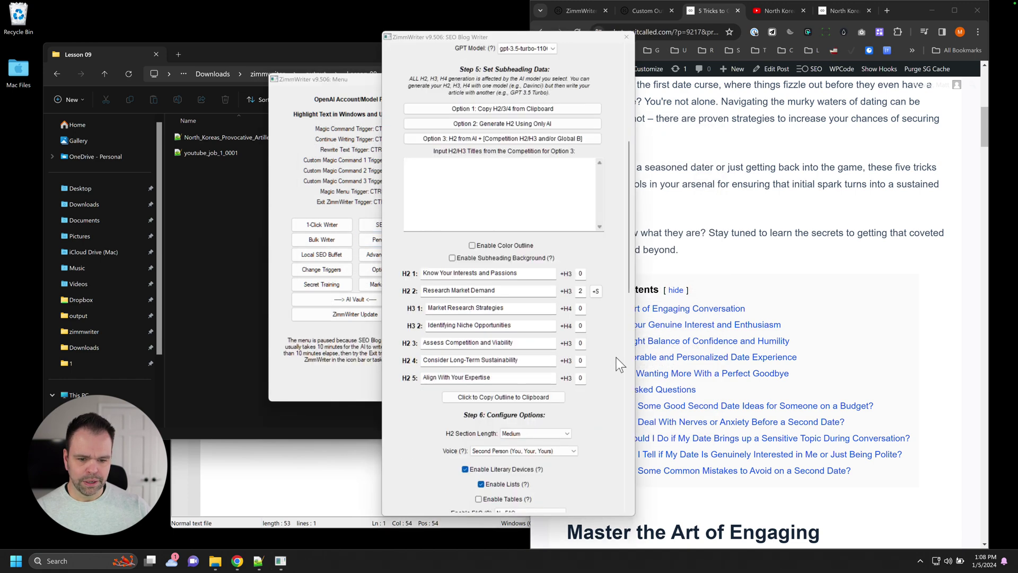
{"action": "scroll", "coordinate": [571, 387], "scroll_direction": "down", "scroll_amount": 3}
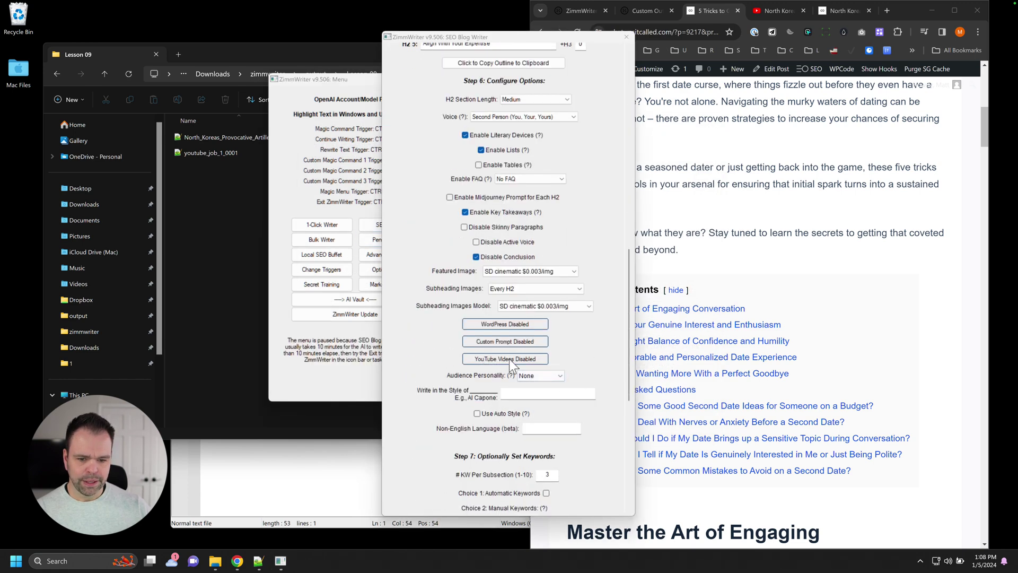
{"action": "left_click", "coordinate": [626, 36]}
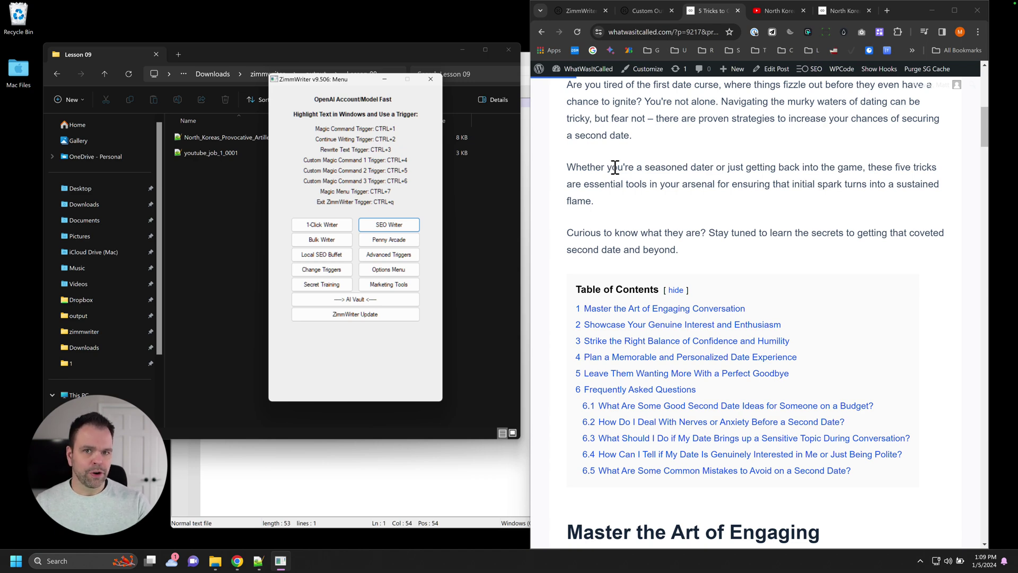
Append (yt) to the 'Market Research Strategies' H3 in the SEO Blog Writer, then close it.
{"action": "left_click", "coordinate": [397, 227]}
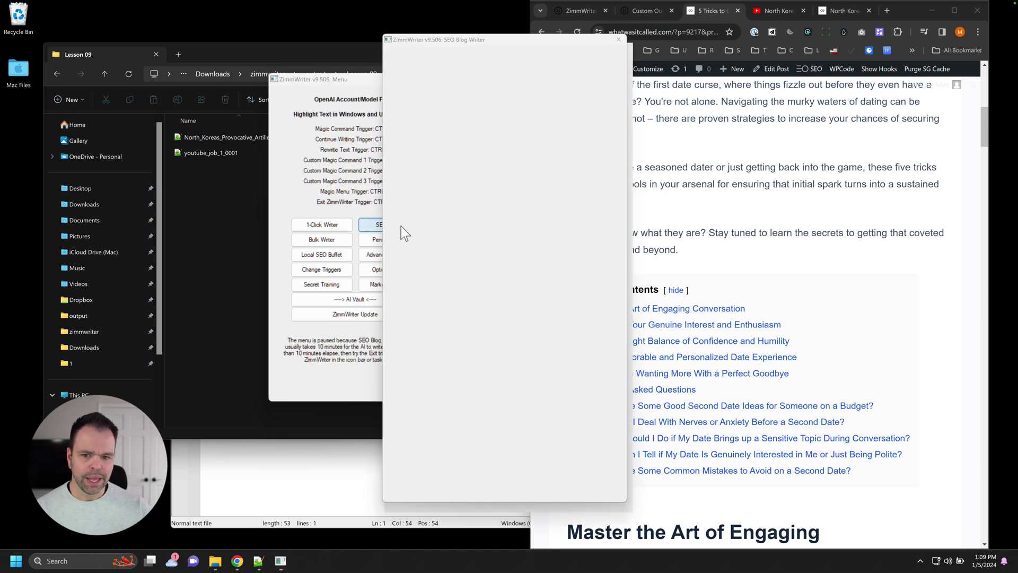
{"action": "scroll", "coordinate": [608, 296], "scroll_direction": "up", "scroll_amount": 5}
{"action": "scroll", "coordinate": [610, 295], "scroll_direction": "up", "scroll_amount": 2}
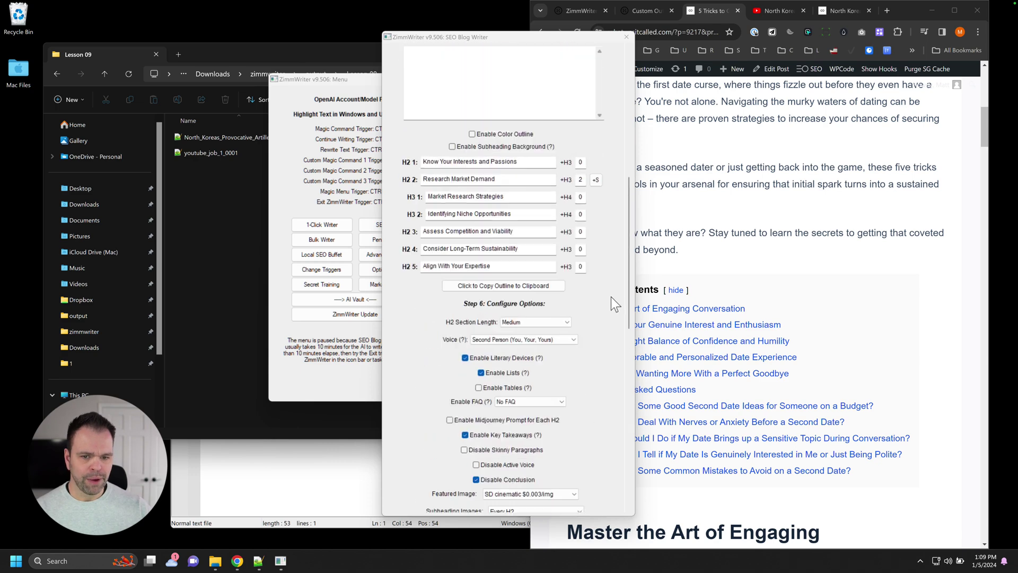
{"action": "left_click_drag", "start_coordinate": [546, 35], "coordinate": [435, 17]}
{"action": "left_click", "coordinate": [424, 179]}
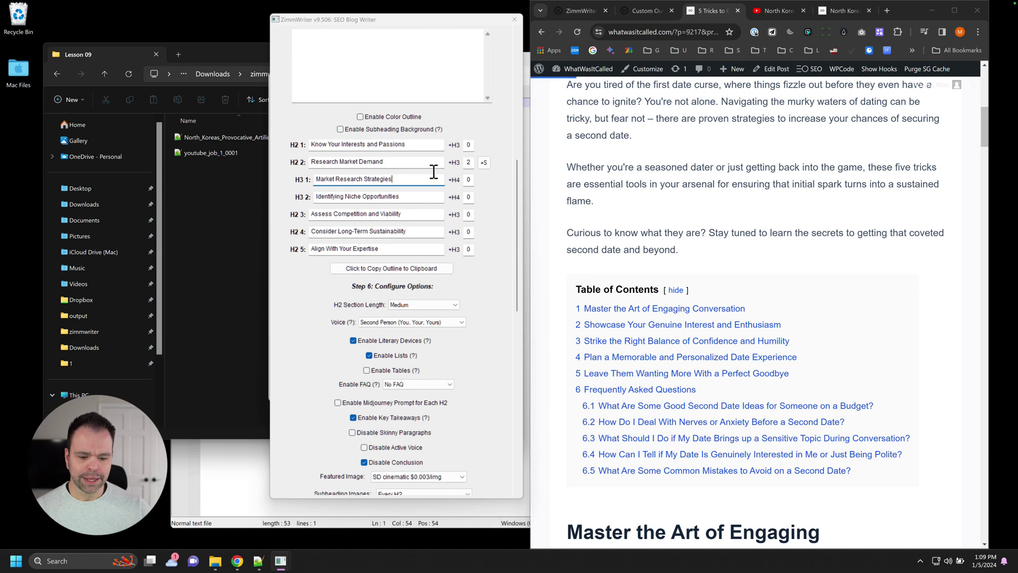
{"action": "type", "text": "("}
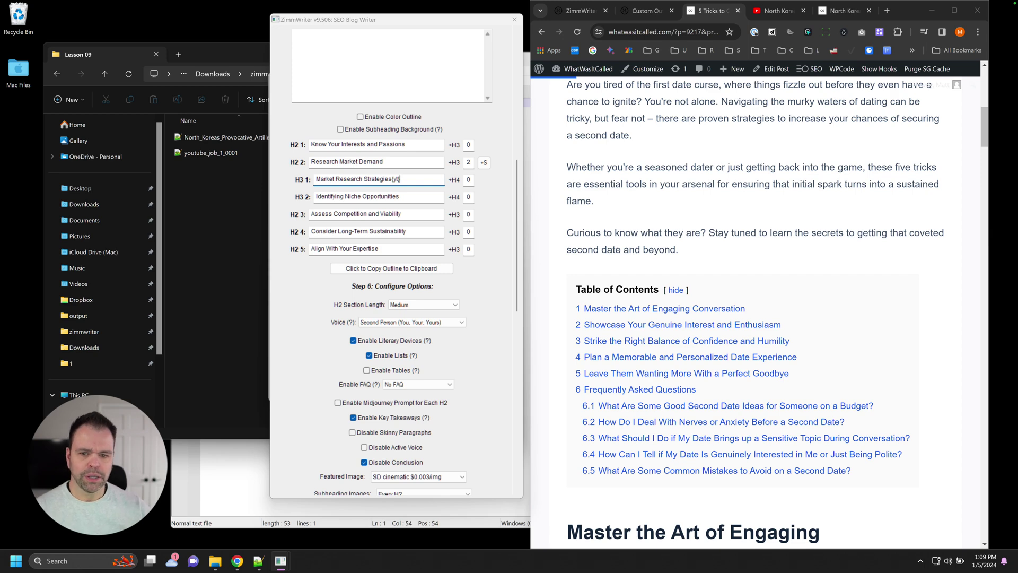
{"action": "double_click", "coordinate": [397, 179]}
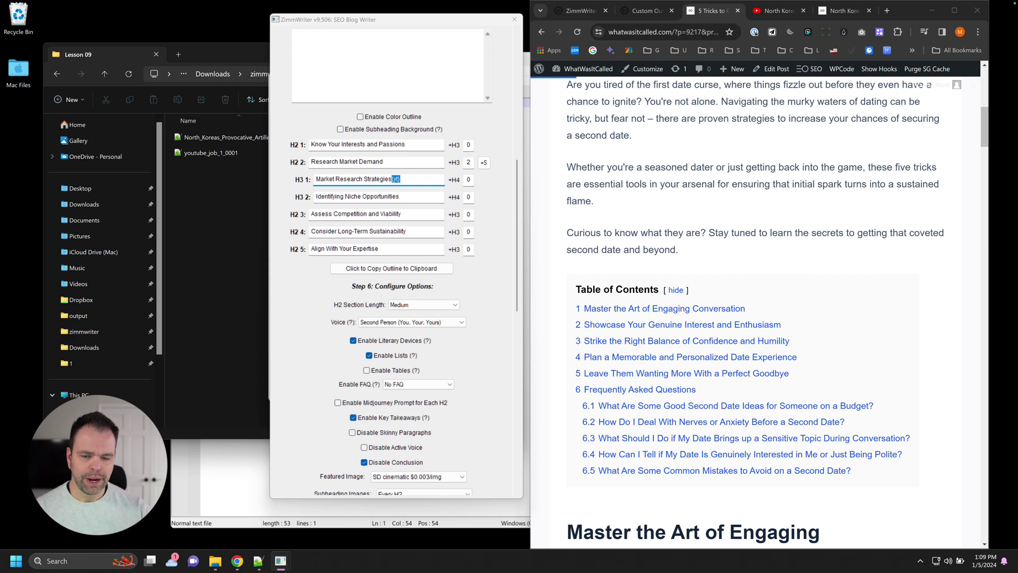
{"action": "left_click", "coordinate": [514, 19]}
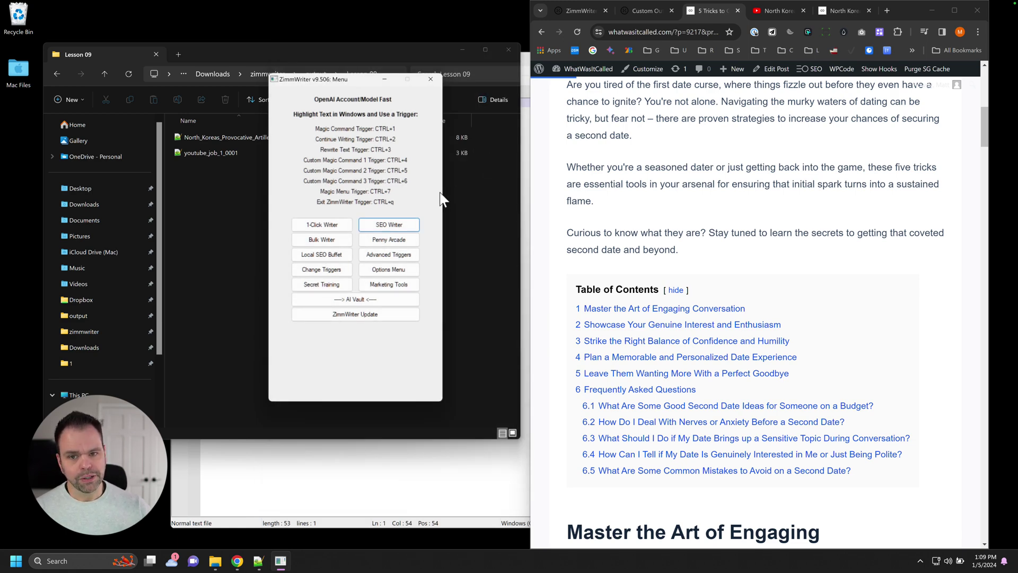
In the Bulk Blog Writer, enable Custom Outline, dismiss the error, and untick 'Use # of H2 as Suggestion'.
{"action": "left_click", "coordinate": [328, 240]}
{"action": "left_click_drag", "start_coordinate": [583, 119], "coordinate": [416, 101]}
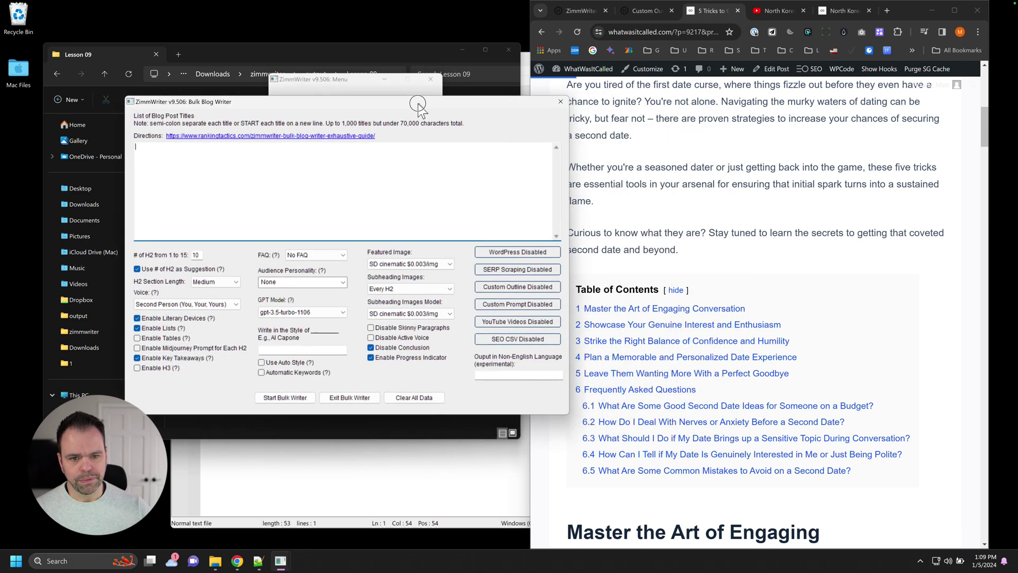
{"action": "left_click", "coordinate": [516, 286]}
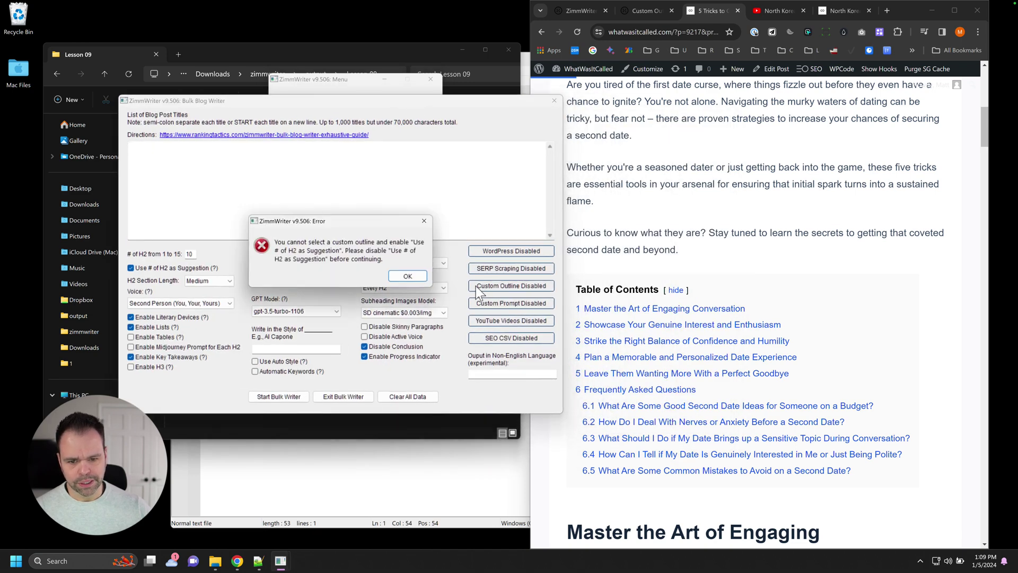
{"action": "left_click", "coordinate": [408, 276]}
{"action": "left_click", "coordinate": [197, 269]}
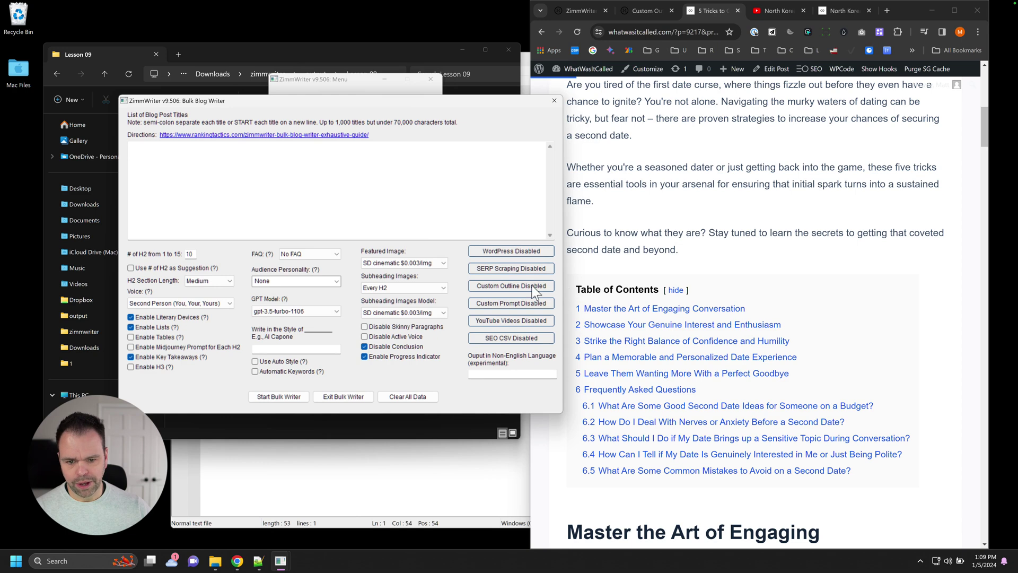
Load the Recipes saved outline, inspect the {yt} tag on its History line, and open the guide.
{"action": "left_click", "coordinate": [511, 285]}
{"action": "left_click", "coordinate": [501, 374]}
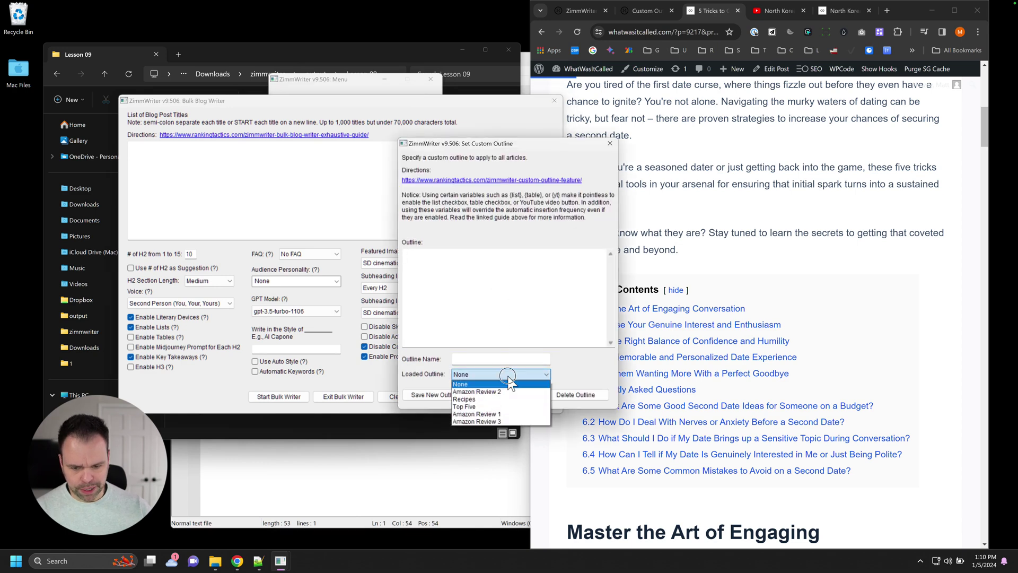
{"action": "left_click", "coordinate": [487, 401]}
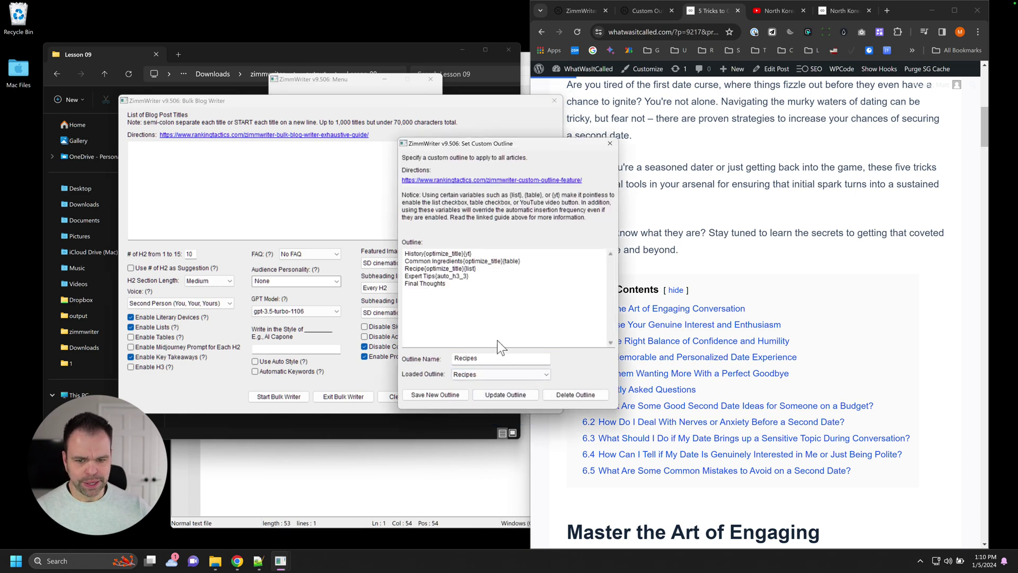
{"action": "left_click_drag", "start_coordinate": [411, 255], "coordinate": [461, 254]}
{"action": "double_click", "coordinate": [466, 254]}
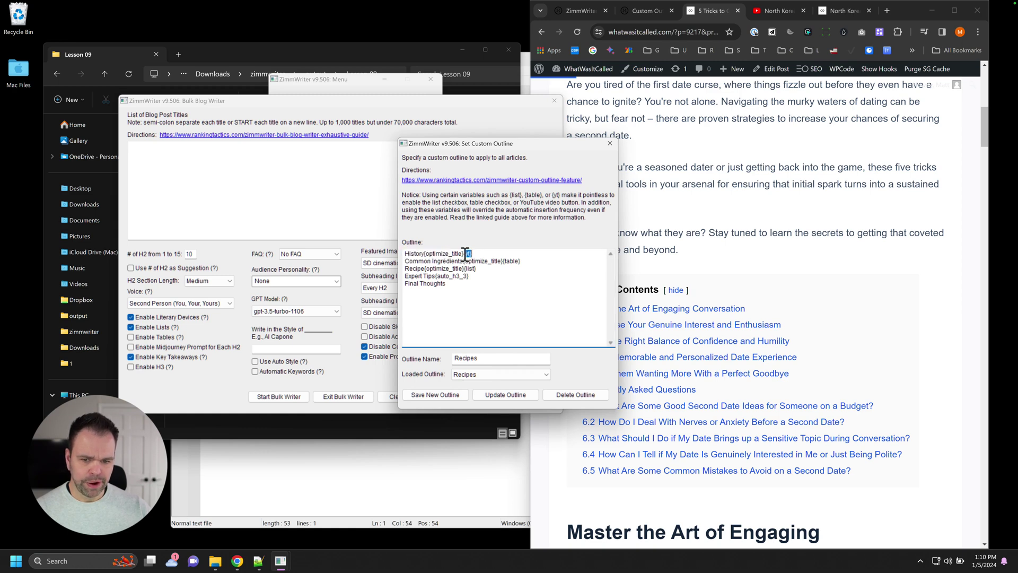
{"action": "left_click", "coordinate": [481, 257]}
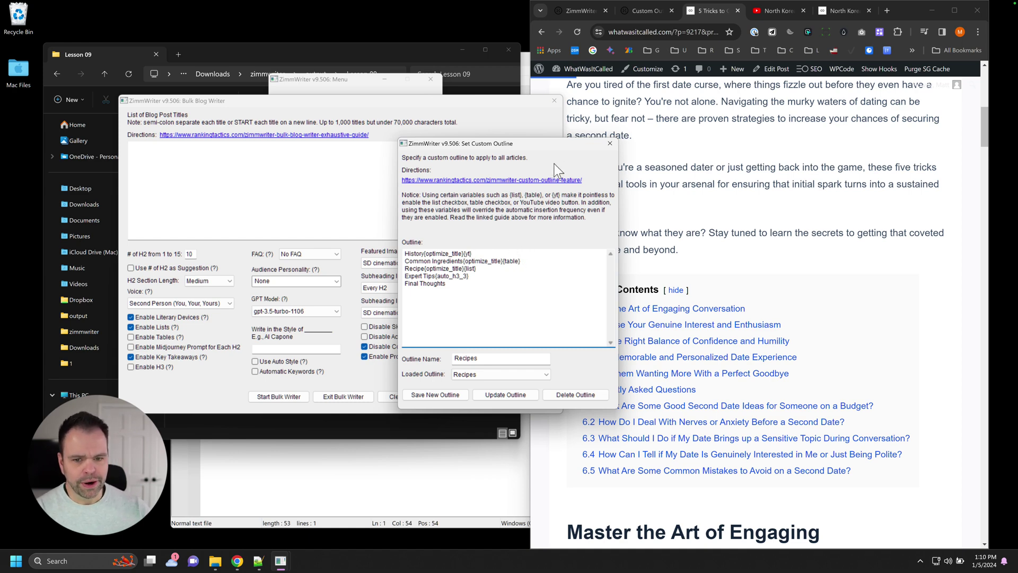
{"action": "left_click", "coordinate": [539, 180]}
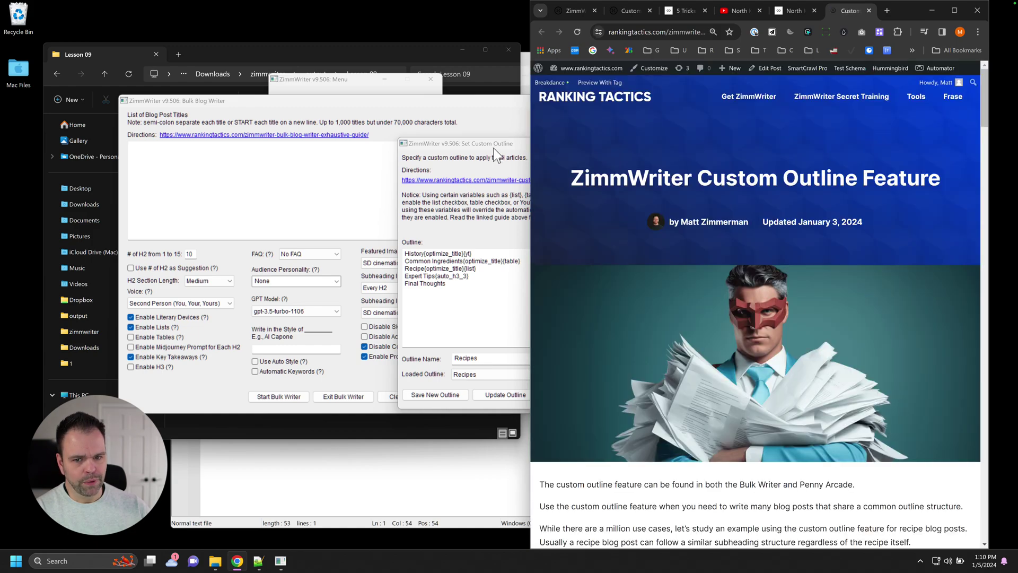
Scroll the custom outline guide to the {yt} heading, highlight it, and close the Set Custom Outline dialog.
{"action": "left_click_drag", "start_coordinate": [499, 144], "coordinate": [373, 144]}
{"action": "scroll", "coordinate": [867, 352], "scroll_direction": "down", "scroll_amount": 15}
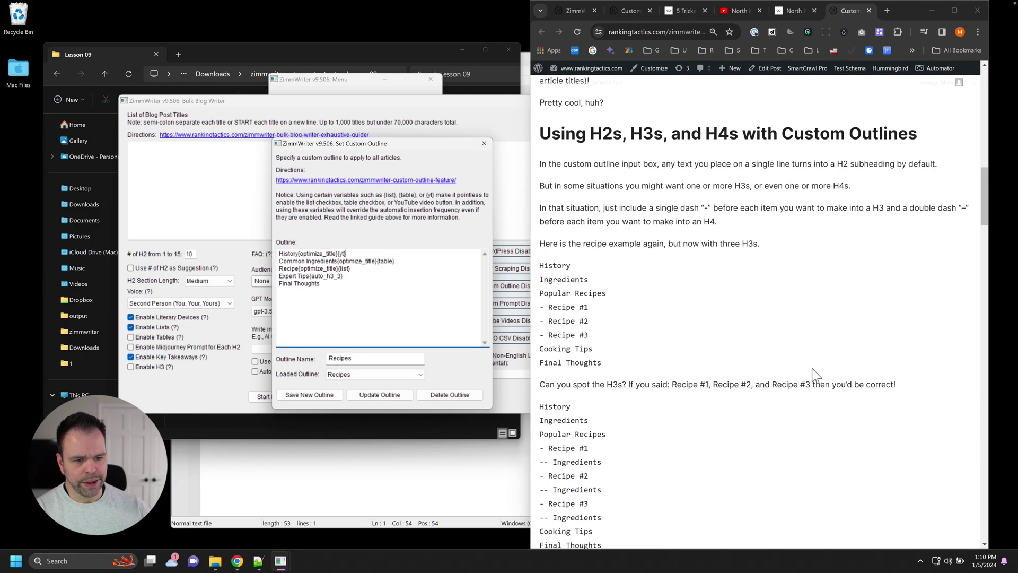
{"action": "scroll", "coordinate": [812, 367], "scroll_direction": "down", "scroll_amount": 20}
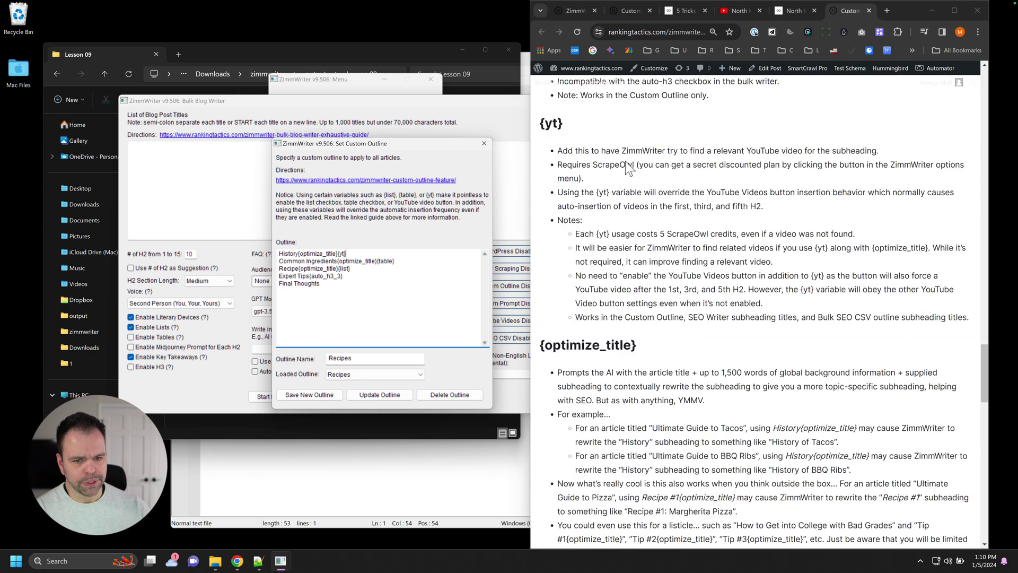
{"action": "left_click_drag", "start_coordinate": [546, 125], "coordinate": [568, 126]}
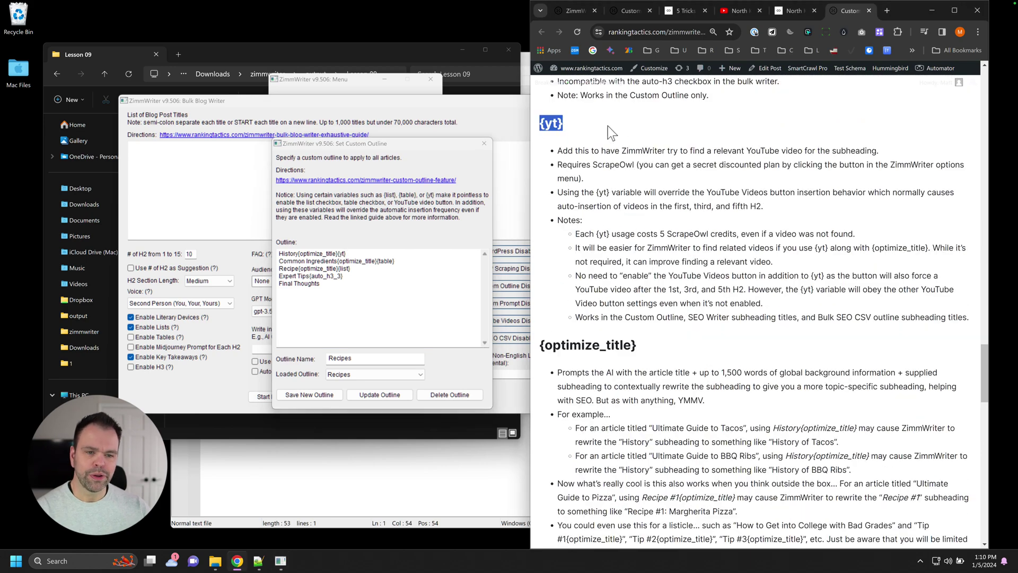
{"action": "left_click", "coordinate": [484, 143]}
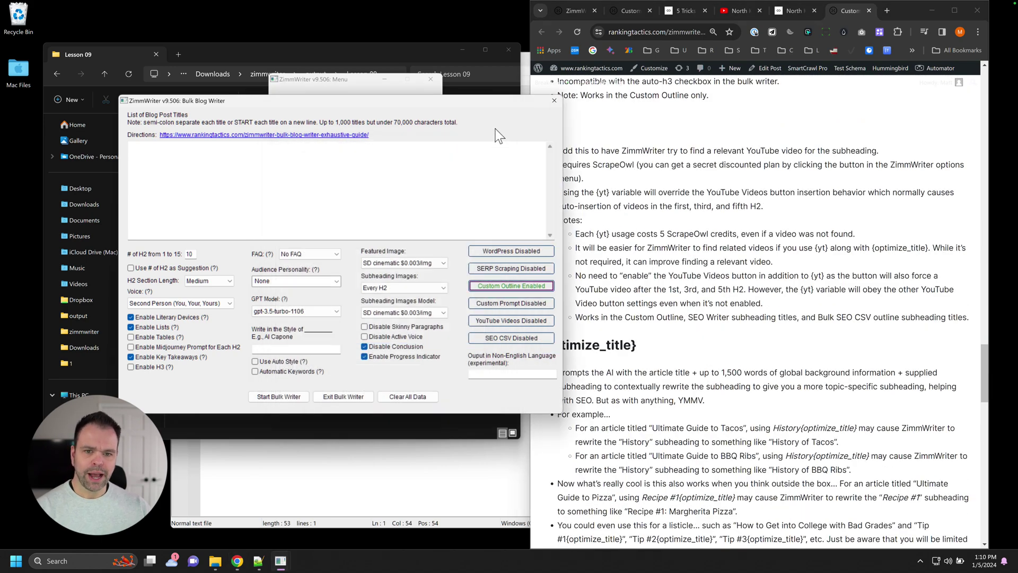
Close the Bulk Blog Writer and open the Penny Arcade writer beside the BBC News video.
{"action": "left_click", "coordinate": [549, 103]}
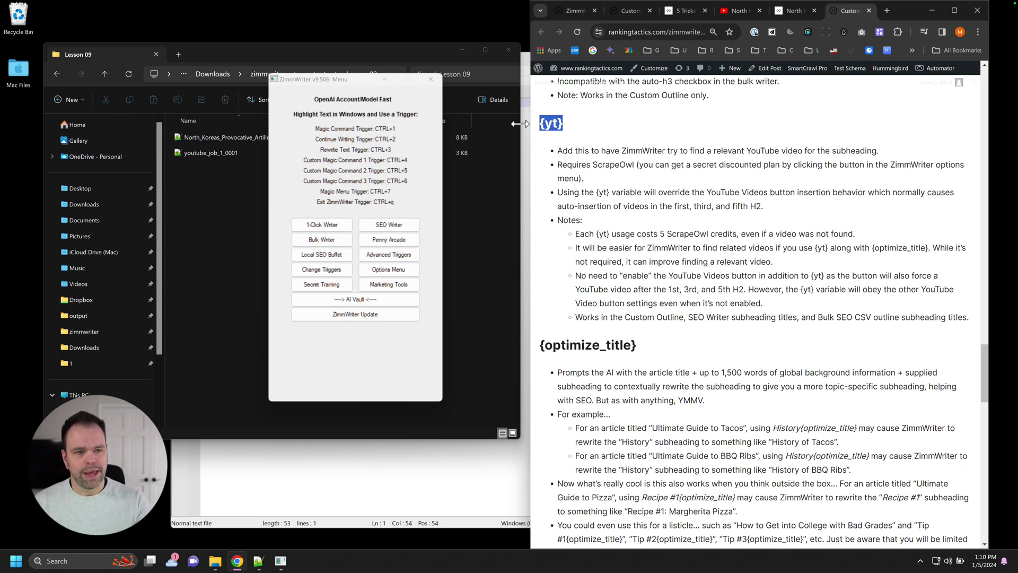
{"action": "left_click", "coordinate": [728, 8]}
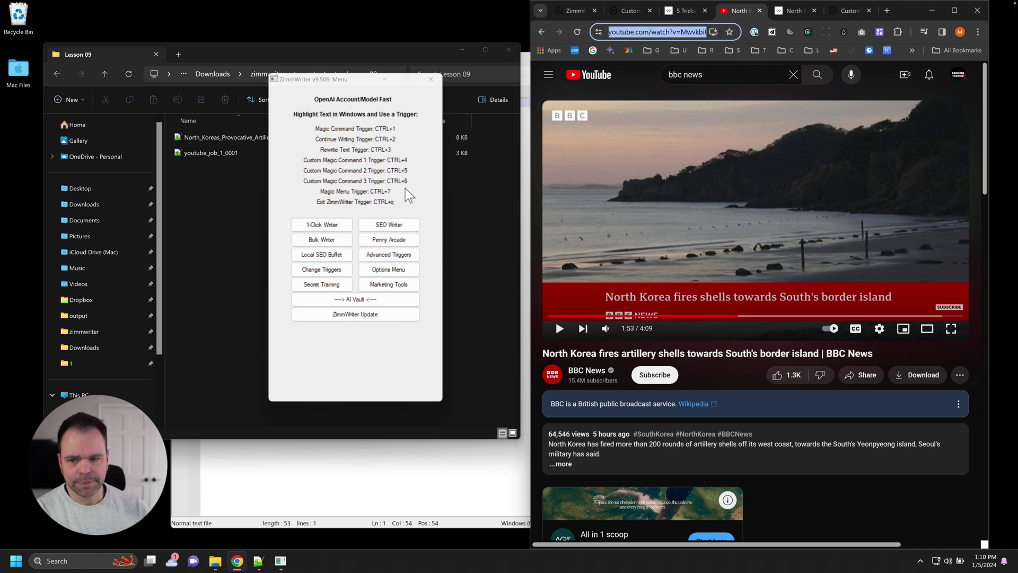
{"action": "left_click_drag", "start_coordinate": [354, 85], "coordinate": [417, 89]}
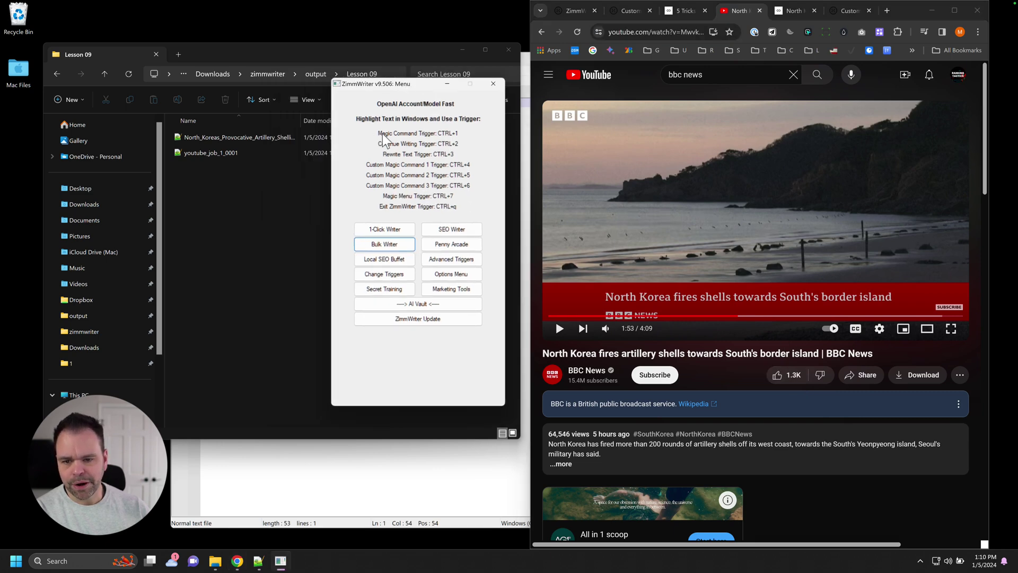
{"action": "left_click", "coordinate": [452, 245]}
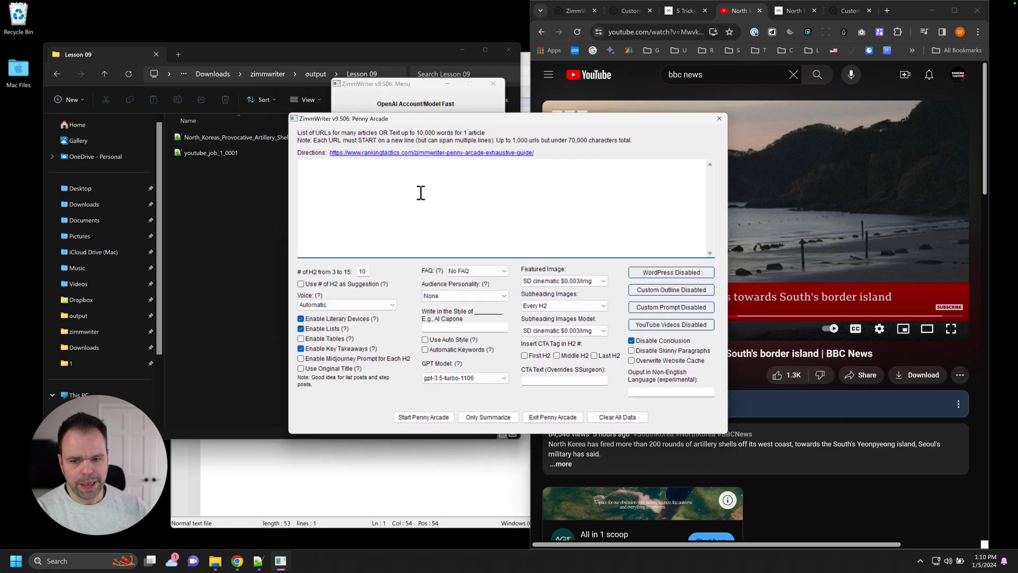
Copy the BBC News video URL and paste it into Penny Arcade's URL list.
{"action": "left_click", "coordinate": [668, 33]}
{"action": "key", "text": "ctrl+c"}
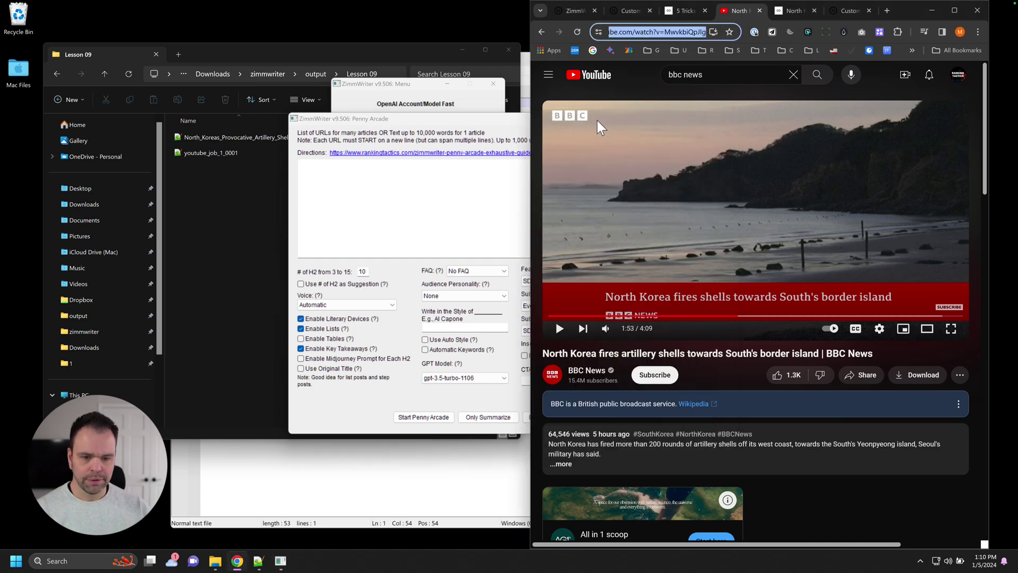
{"action": "left_click", "coordinate": [474, 218]}
{"action": "key", "text": "ctrl+v"}
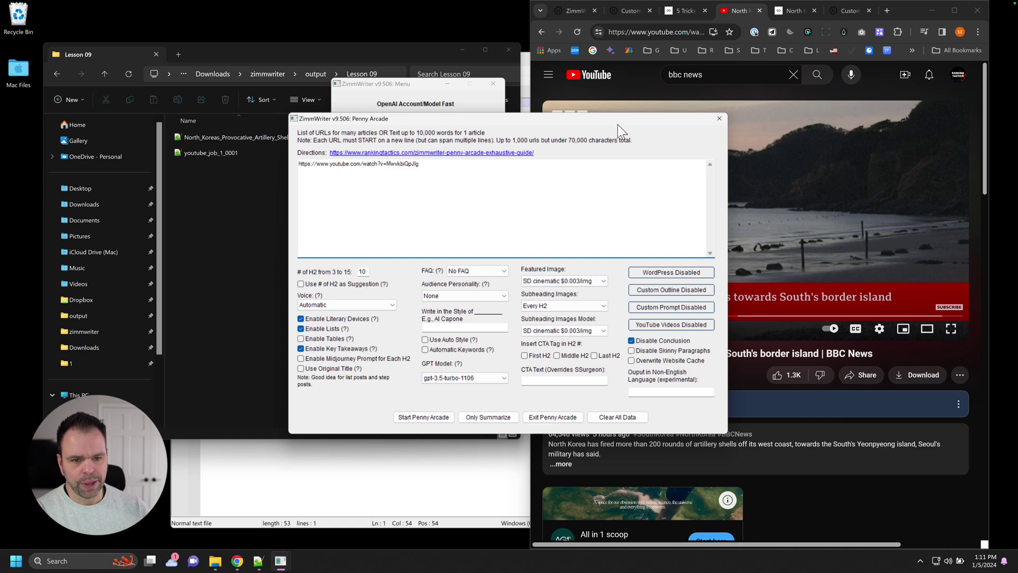
Scroll through the published North Korea shelling article to its embedded video.
{"action": "left_click_drag", "start_coordinate": [478, 119], "coordinate": [414, 120]}
{"action": "left_click", "coordinate": [789, 10]}
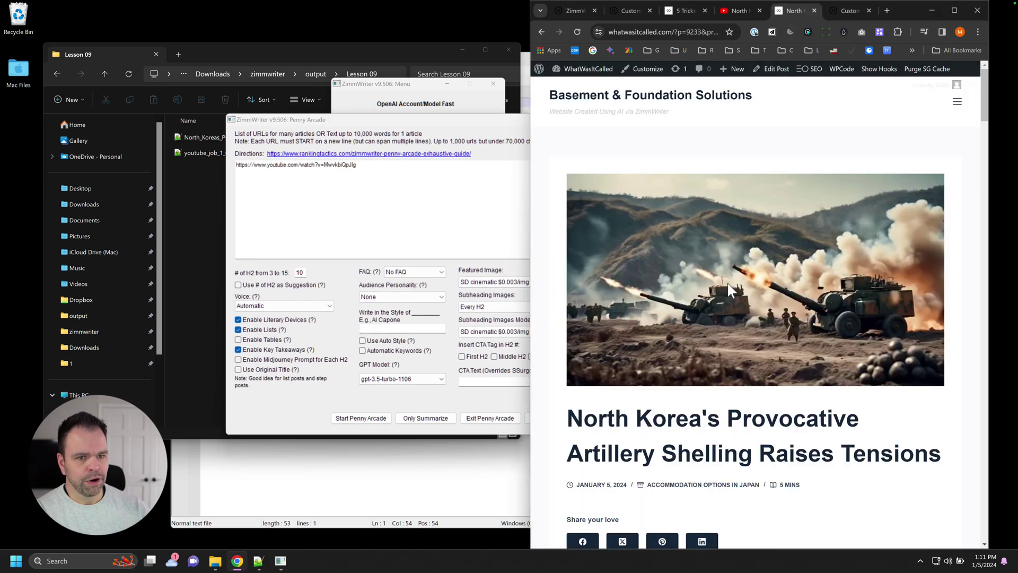
{"action": "scroll", "coordinate": [727, 282], "scroll_direction": "down", "scroll_amount": 2}
{"action": "scroll", "coordinate": [727, 244], "scroll_direction": "down", "scroll_amount": 2}
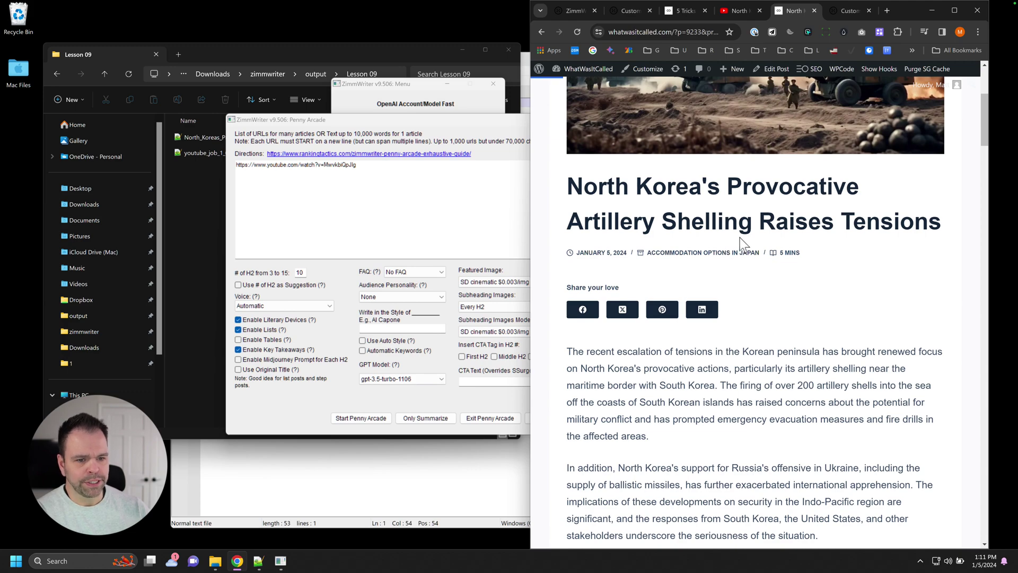
{"action": "scroll", "coordinate": [773, 254], "scroll_direction": "down", "scroll_amount": 14}
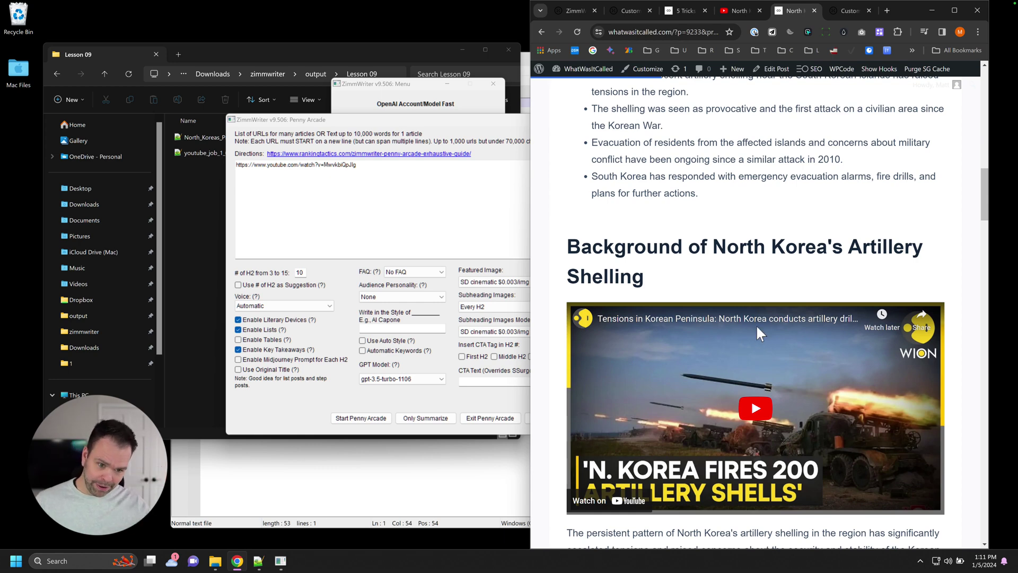
{"action": "scroll", "coordinate": [729, 321], "scroll_direction": "down", "scroll_amount": 4}
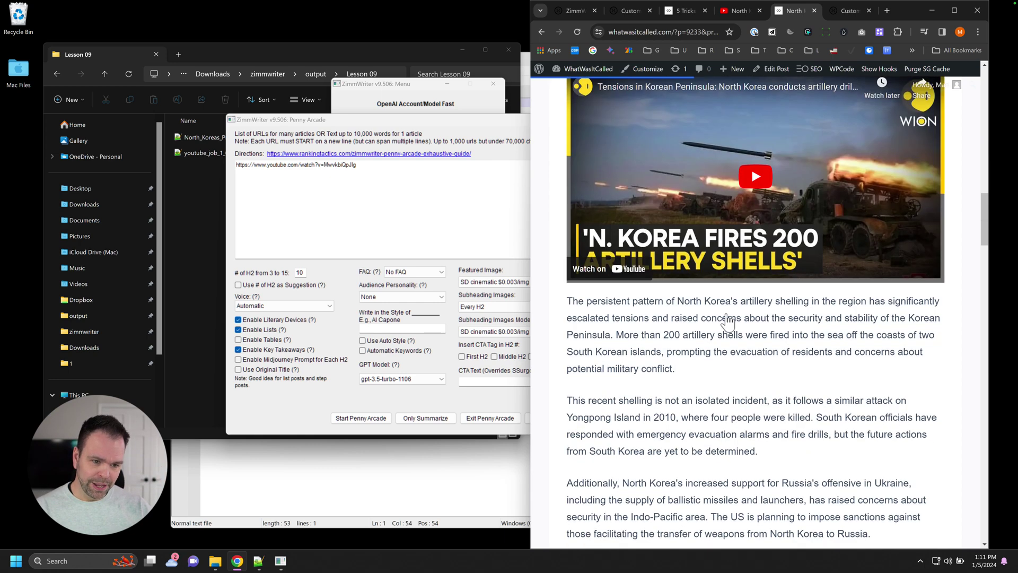
{"action": "scroll", "coordinate": [729, 321], "scroll_direction": "up", "scroll_amount": 3}
Compare the article with the source BBC video, then bring Penny Arcade forward and select its URL.
{"action": "left_click", "coordinate": [741, 10]}
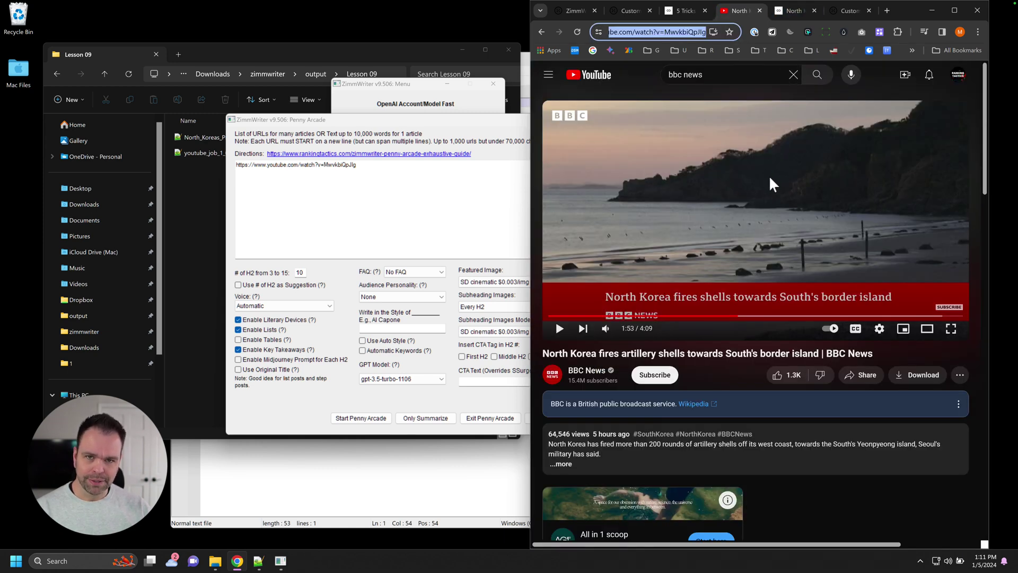
{"action": "left_click", "coordinate": [796, 10]}
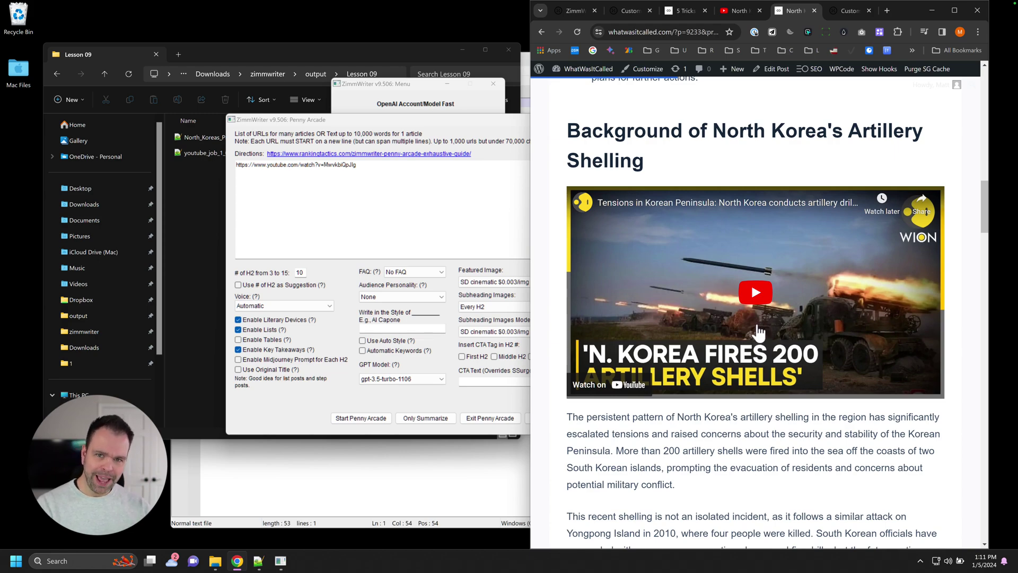
{"action": "scroll", "coordinate": [759, 331], "scroll_direction": "up", "scroll_amount": 15}
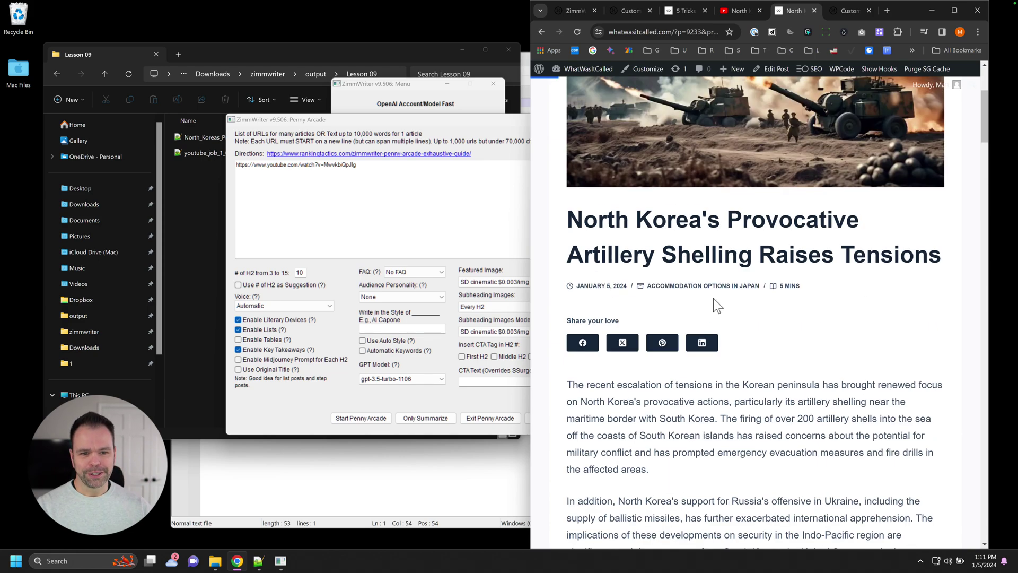
{"action": "scroll", "coordinate": [727, 292], "scroll_direction": "down", "scroll_amount": 12}
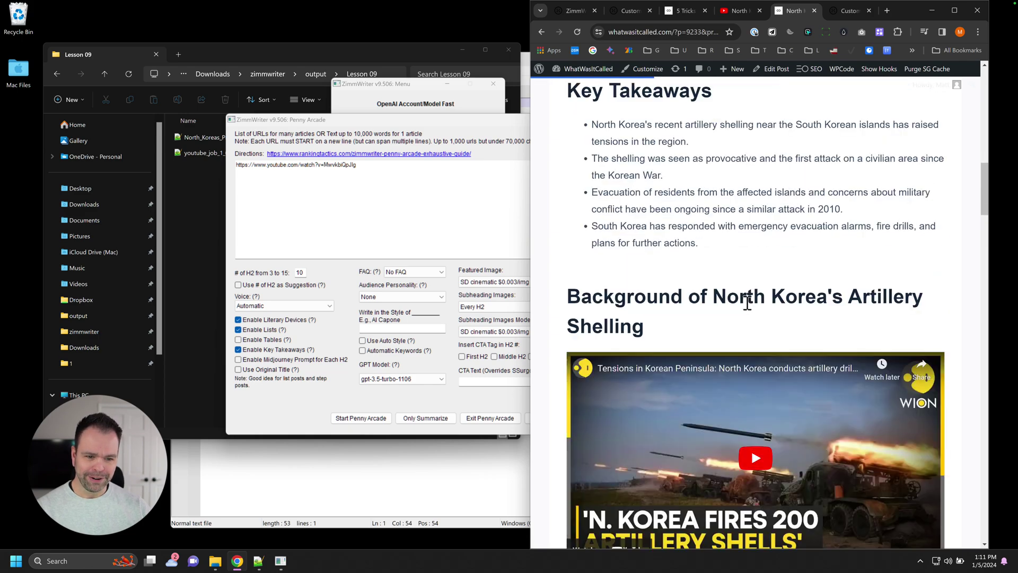
{"action": "scroll", "coordinate": [748, 293], "scroll_direction": "down", "scroll_amount": 2}
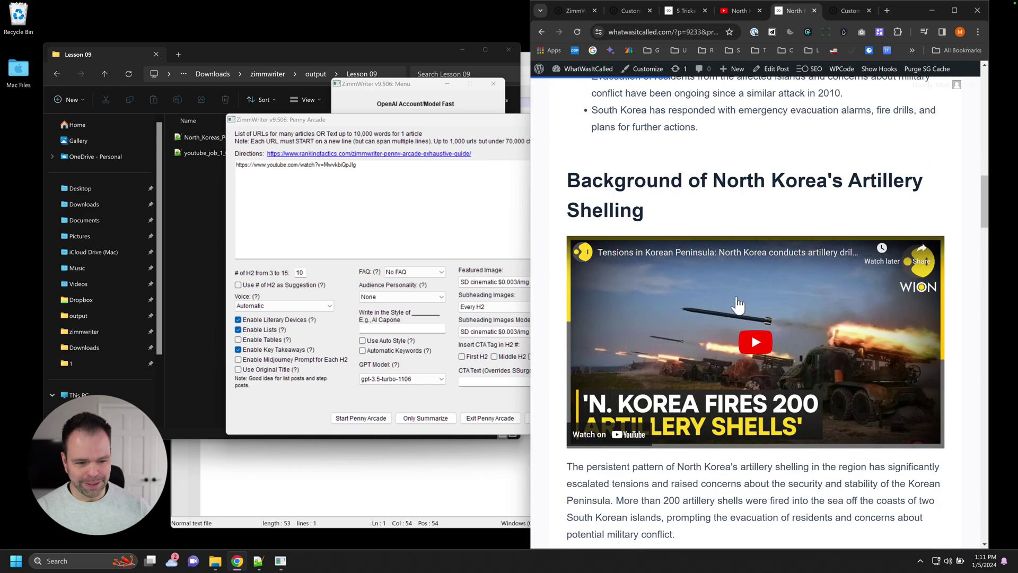
{"action": "left_click_drag", "start_coordinate": [491, 117], "coordinate": [448, 104]}
{"action": "left_click_drag", "start_coordinate": [316, 152], "coordinate": [180, 139]}
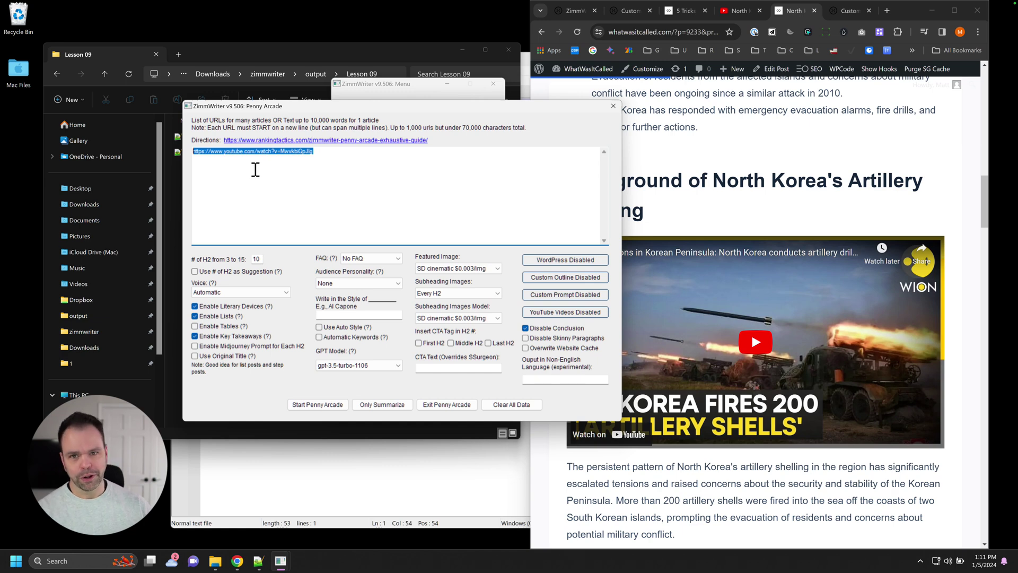
Tick Enable YouTube Videos for Penny Arcade, close the dialog, and return to the published article.
{"action": "left_click", "coordinate": [563, 312]}
{"action": "left_click", "coordinate": [450, 240]}
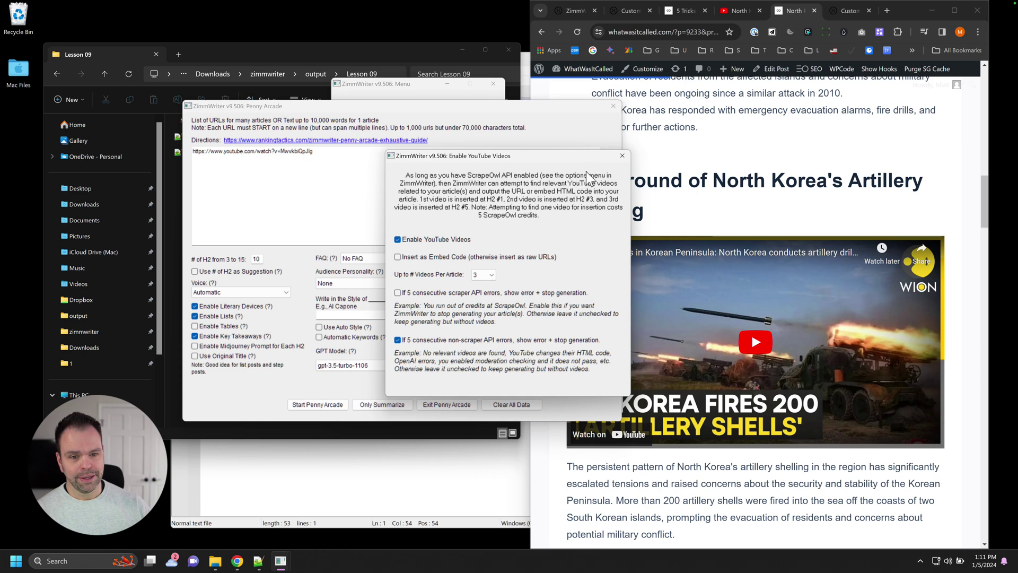
{"action": "left_click", "coordinate": [622, 157]}
{"action": "left_click", "coordinate": [725, 240]}
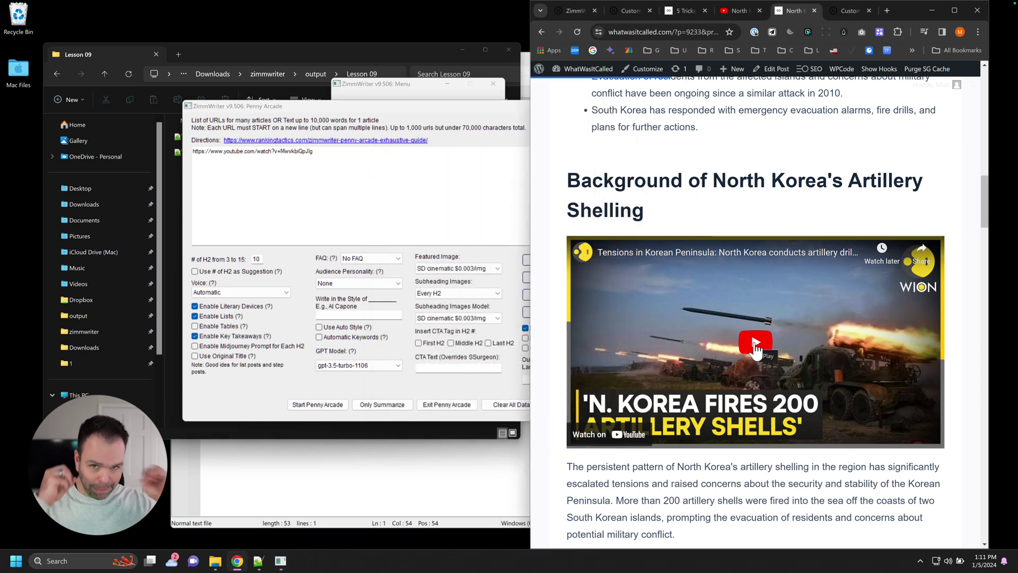
Scroll the article to the Support for Russia section, then close the Penny Arcade window.
{"action": "scroll", "coordinate": [756, 350], "scroll_direction": "down", "scroll_amount": 12}
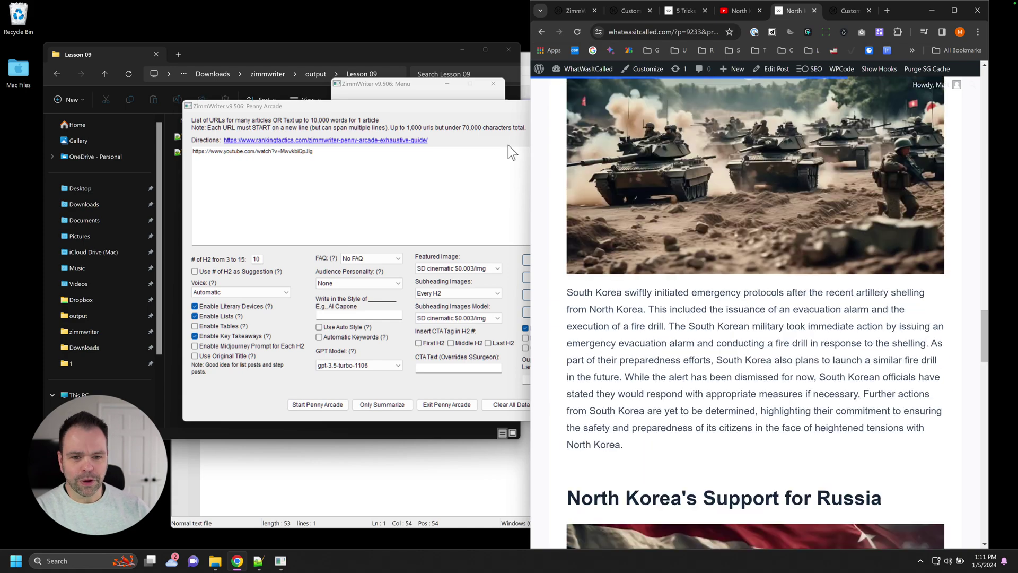
{"action": "scroll", "coordinate": [807, 309], "scroll_direction": "down", "scroll_amount": 8}
{"action": "scroll", "coordinate": [813, 265], "scroll_direction": "up", "scroll_amount": 3}
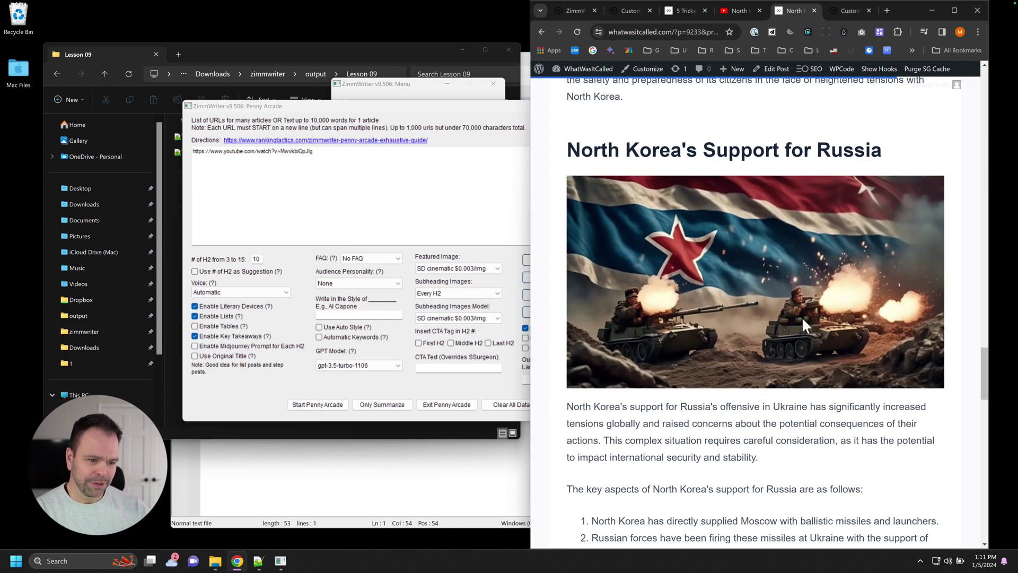
{"action": "left_click", "coordinate": [517, 199]}
{"action": "left_click", "coordinate": [610, 106]}
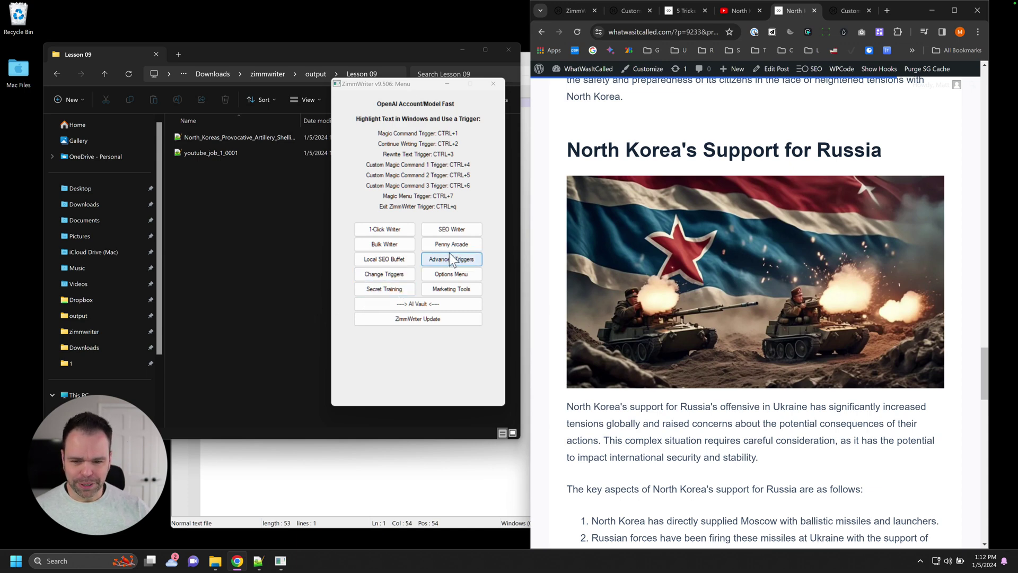
Select the summarize= URL line in Notepad++ and paste the North Korea video summary over it.
{"action": "left_click", "coordinate": [470, 523]}
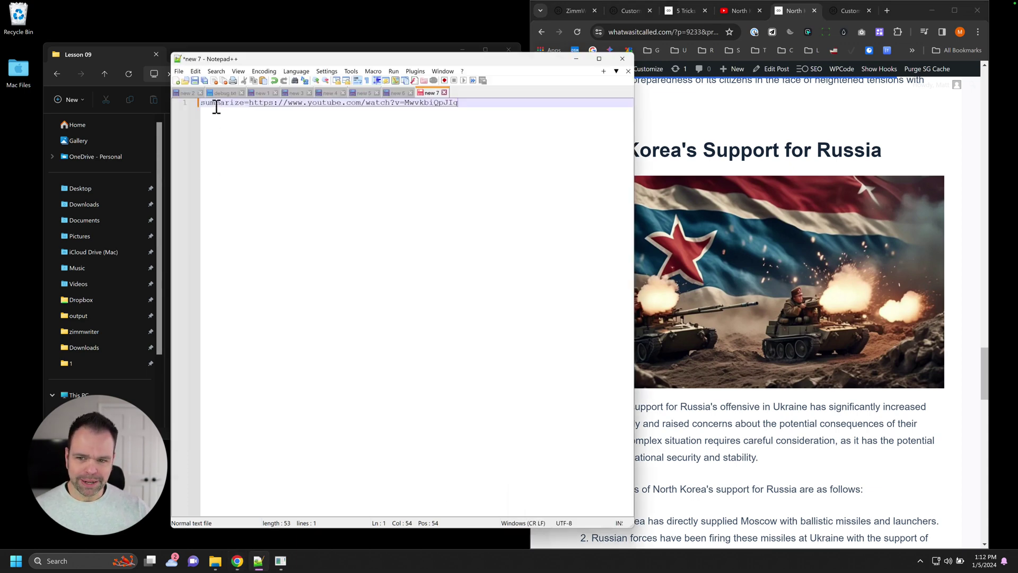
{"action": "left_click_drag", "start_coordinate": [249, 102], "coordinate": [500, 102]}
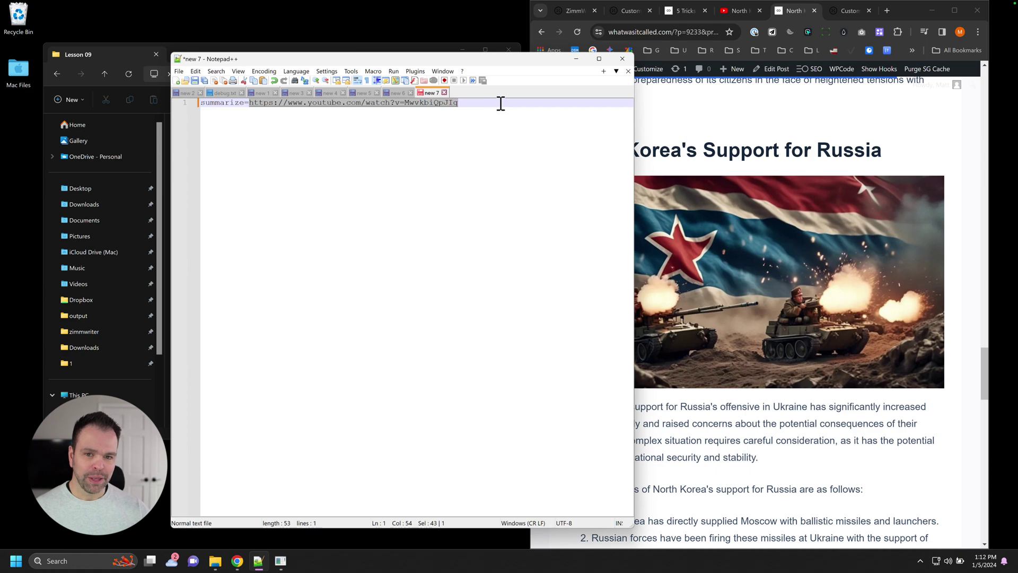
{"action": "left_click_drag", "start_coordinate": [478, 104], "coordinate": [69, 80]}
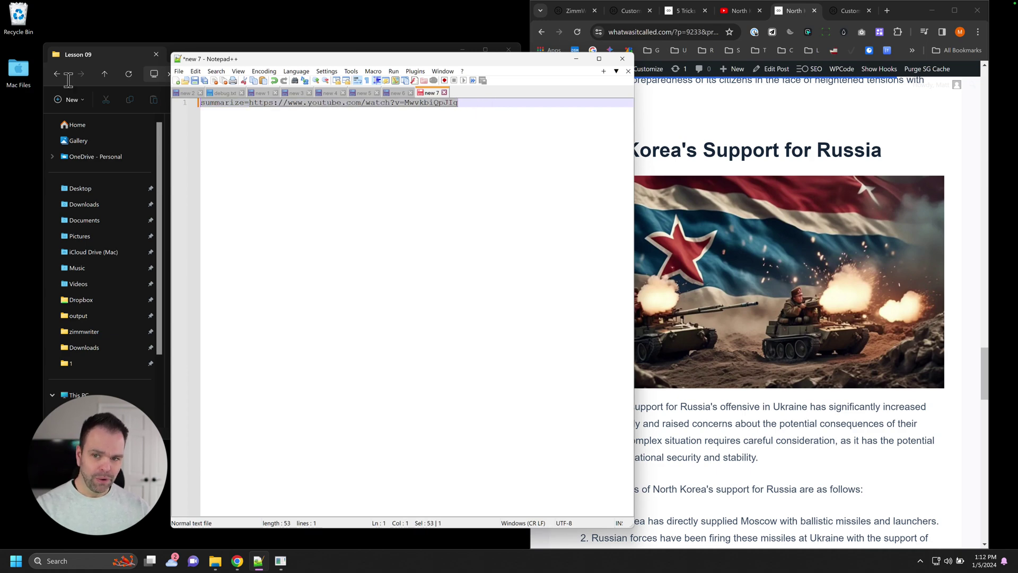
{"action": "key", "text": "ctrl+v"}
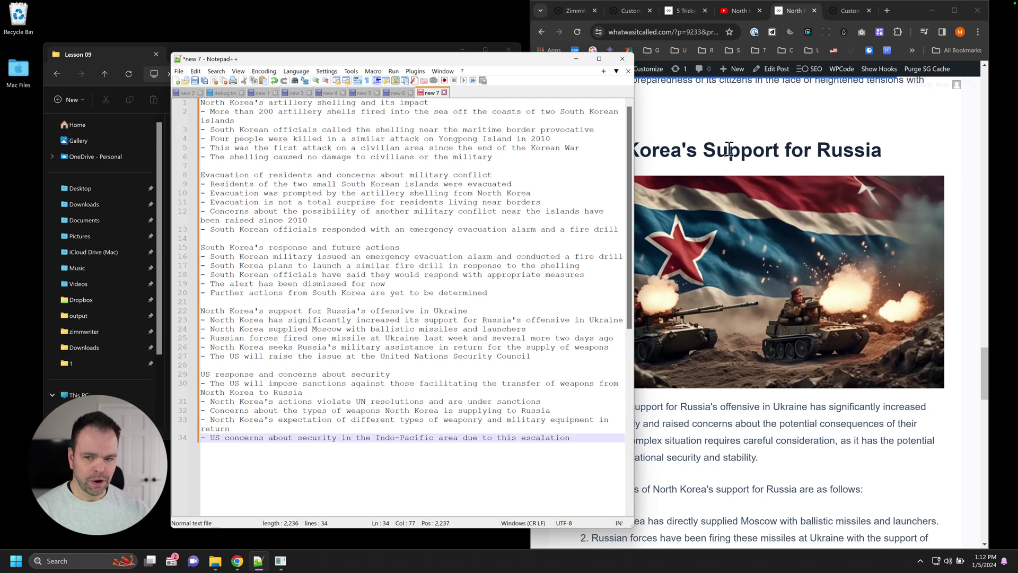
{"action": "left_click", "coordinate": [413, 168]}
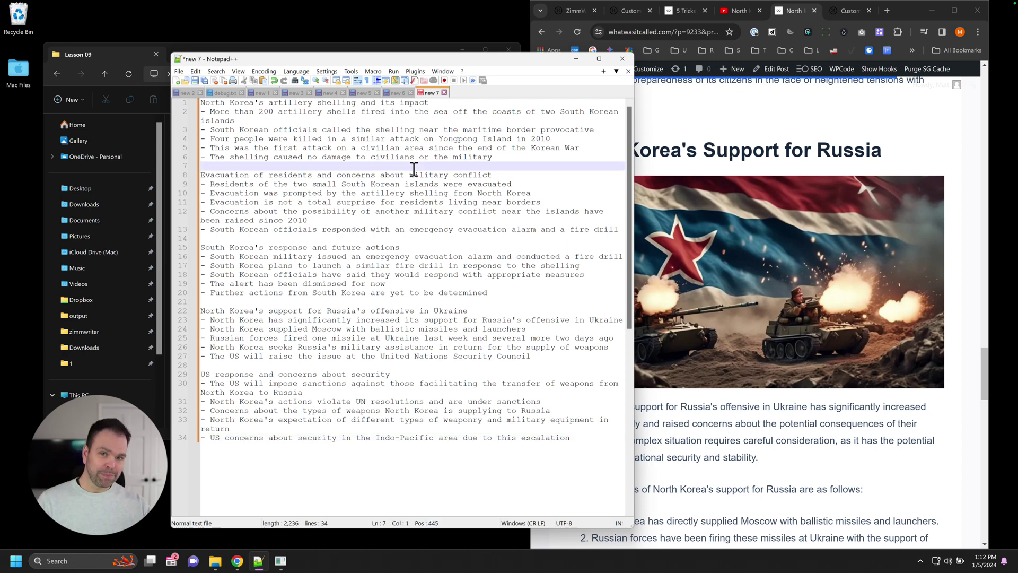